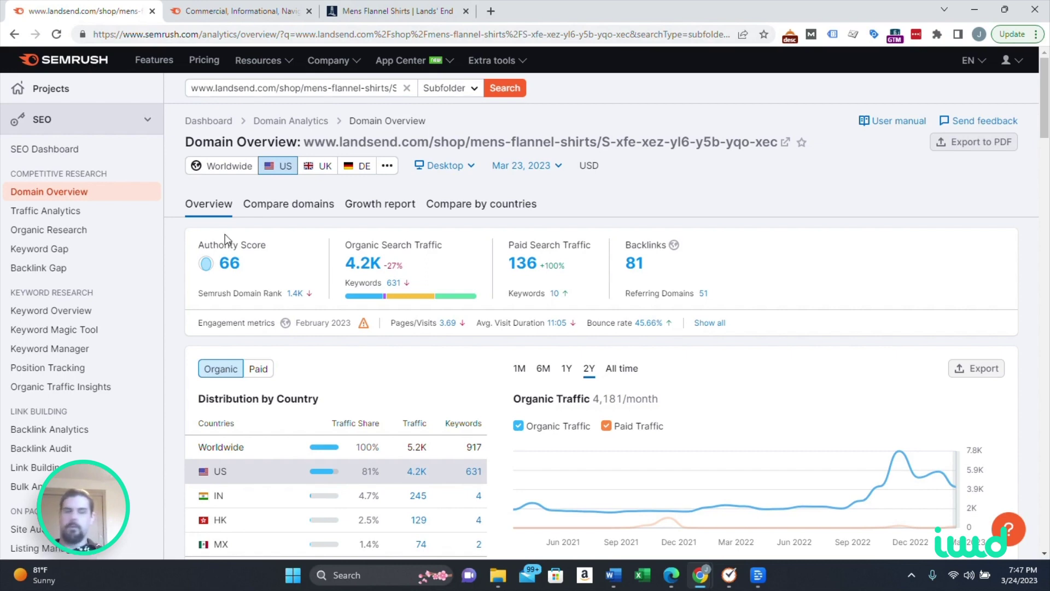
Scroll the Semrush domain overview and glance at the Lands' End flannel shirts page.
{"action": "scroll", "coordinate": [50, 398], "scroll_direction": "down", "scroll_amount": 2}
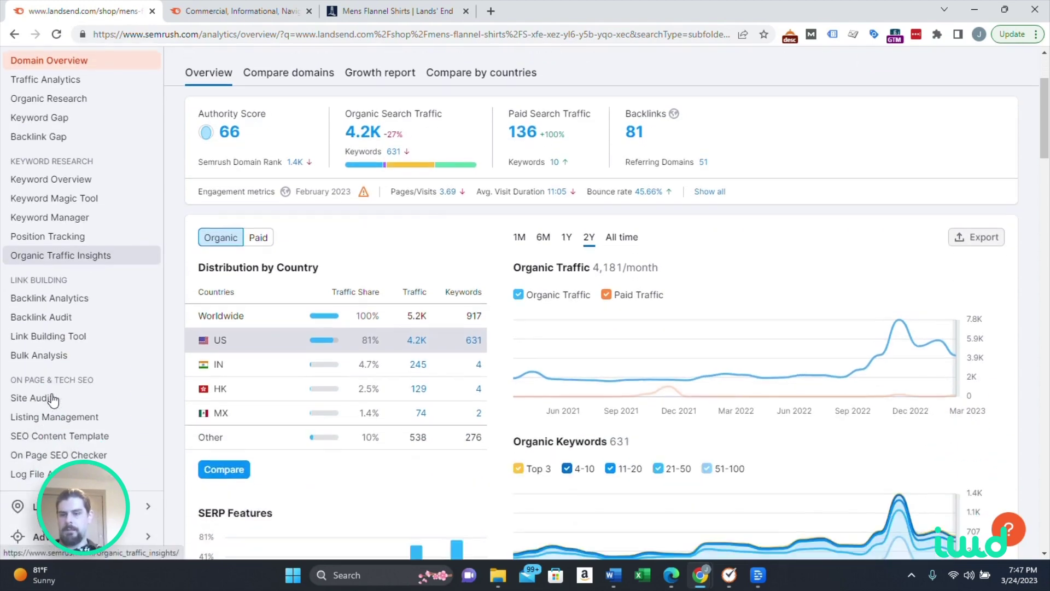
{"action": "scroll", "coordinate": [137, 263], "scroll_direction": "down", "scroll_amount": 10}
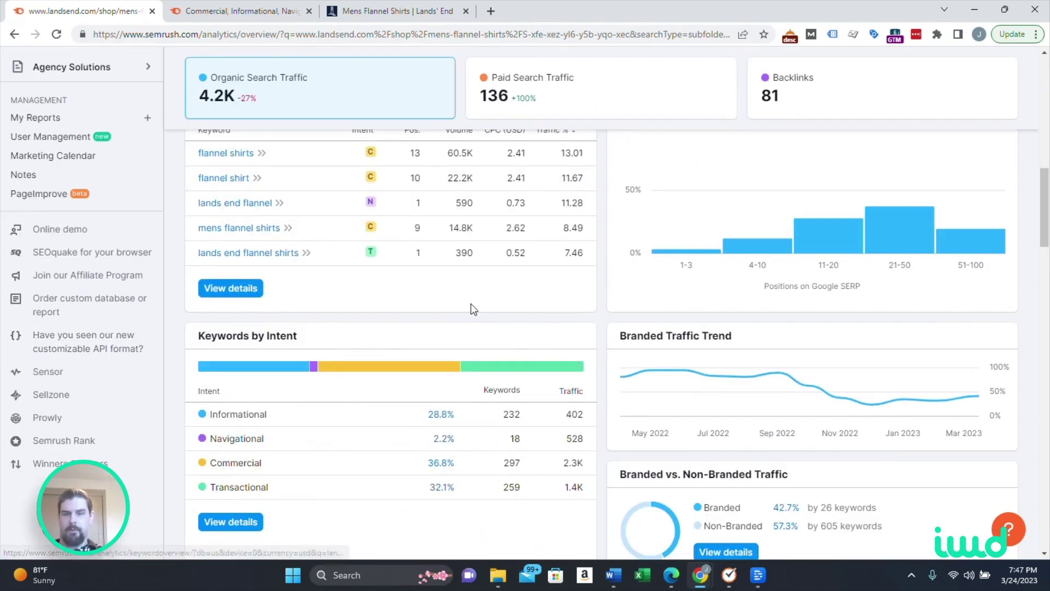
{"action": "scroll", "coordinate": [441, 351], "scroll_direction": "up", "scroll_amount": 7}
{"action": "scroll", "coordinate": [56, 352], "scroll_direction": "down", "scroll_amount": 7}
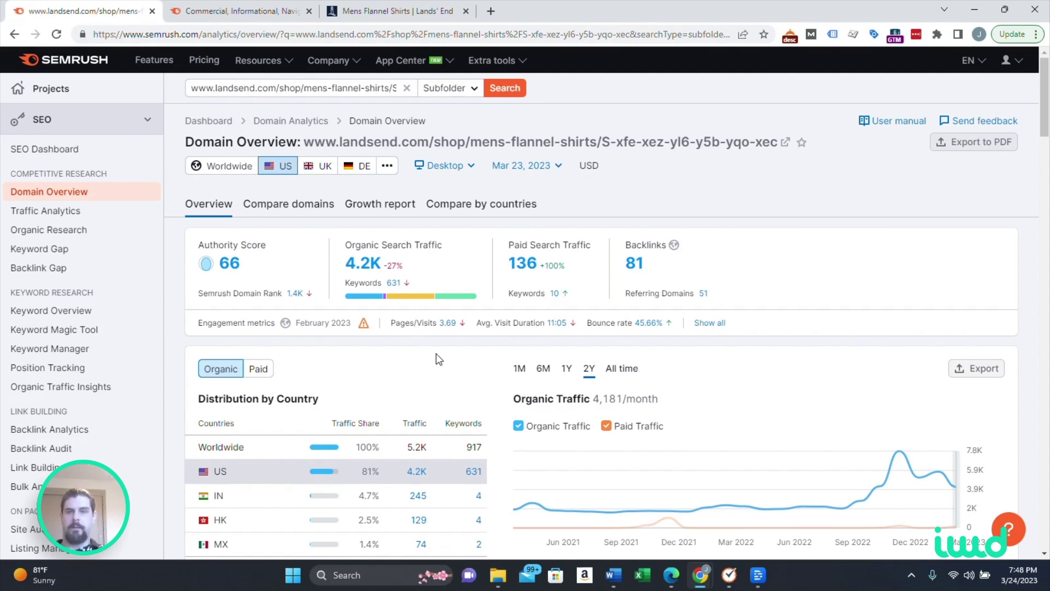
{"action": "left_click", "coordinate": [399, 11]}
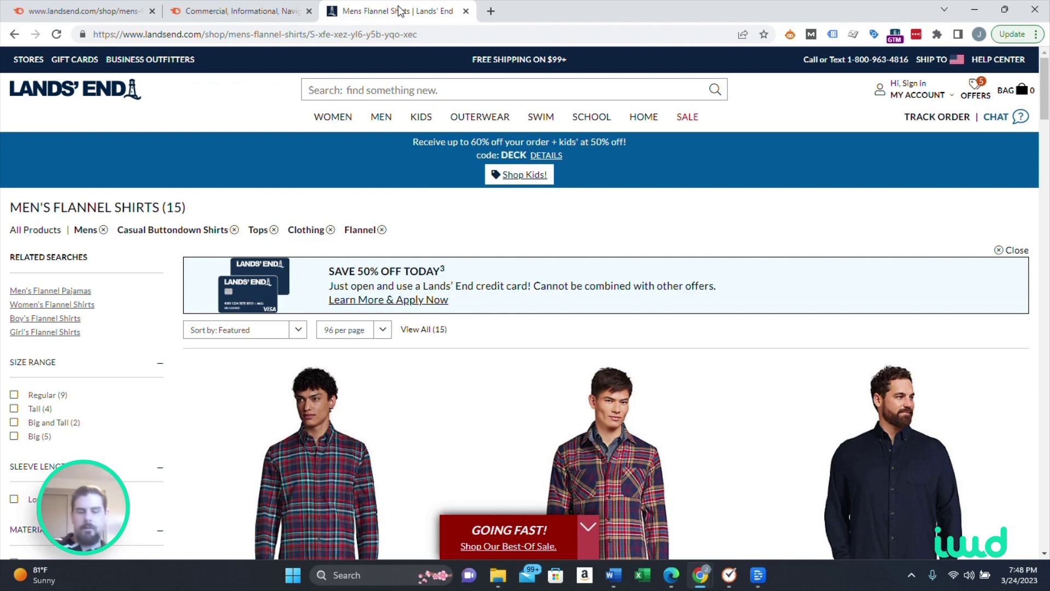
{"action": "key", "text": "ctrl+Tab"}
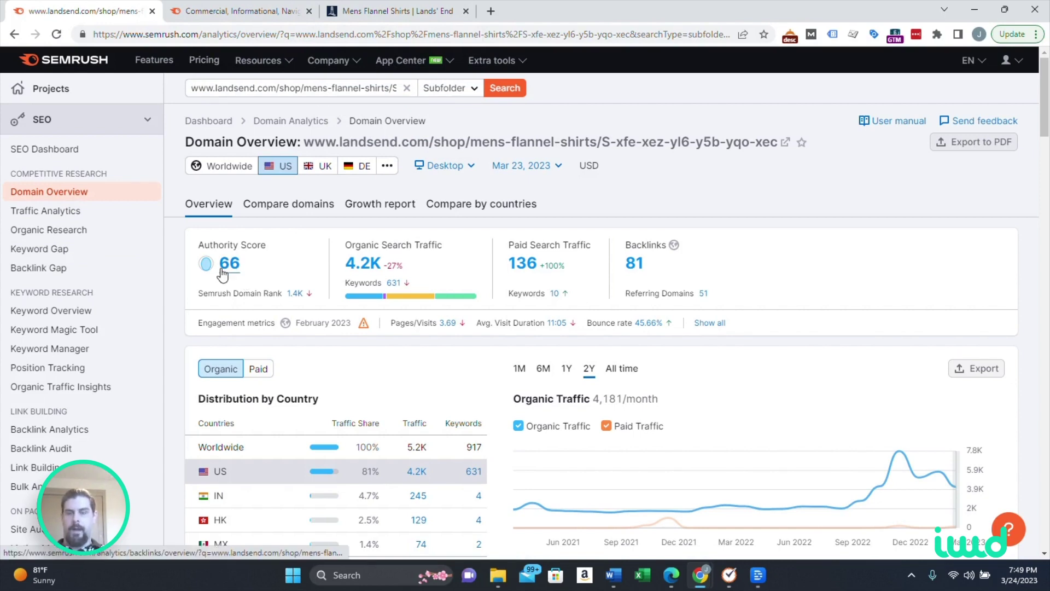
{"action": "mouse_move", "coordinate": [236, 247]}
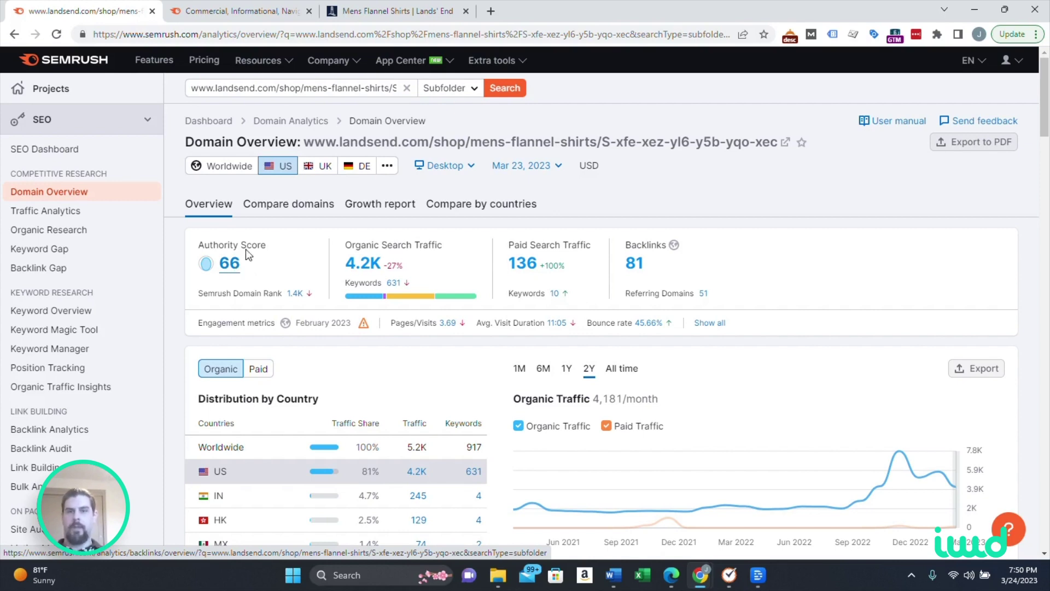
Open the Authority Score 66 link as Backlink Analytics in a new tab.
{"action": "left_click", "coordinate": [356, 11]}
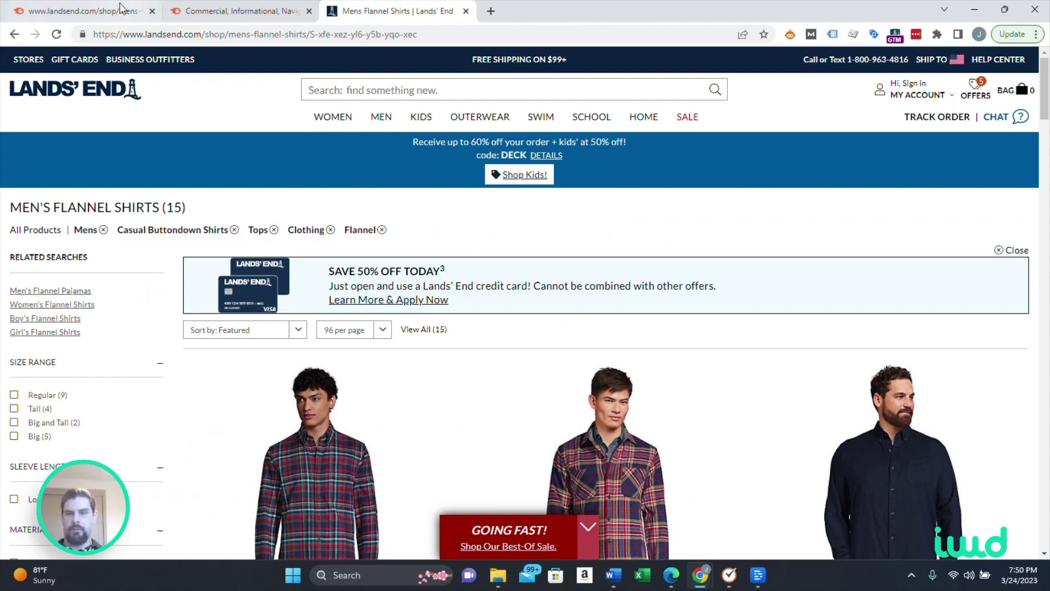
{"action": "left_click", "coordinate": [81, 15]}
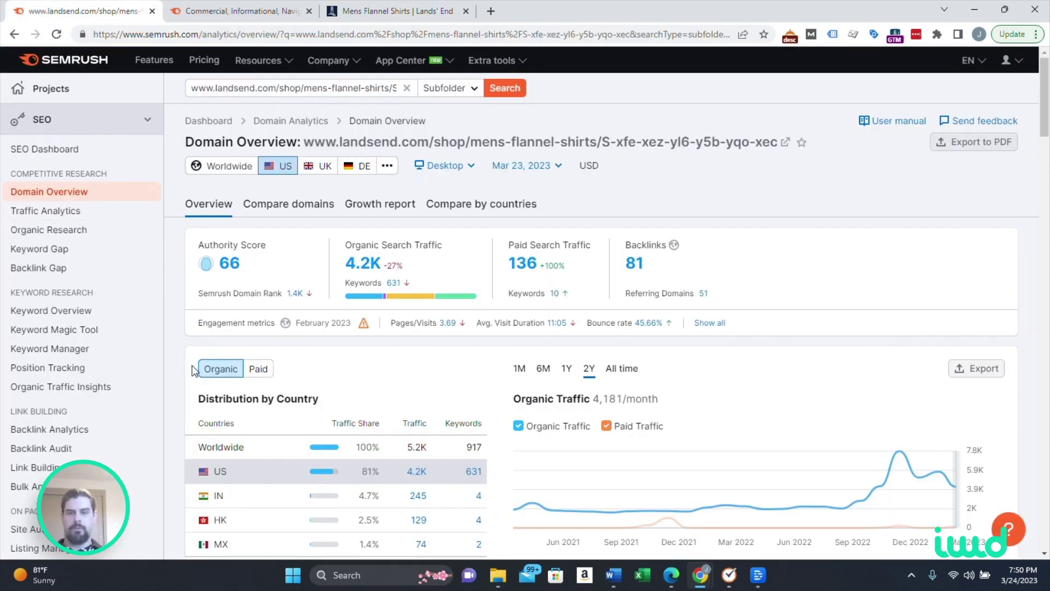
{"action": "right_click", "coordinate": [230, 264]}
{"action": "left_click", "coordinate": [249, 269]}
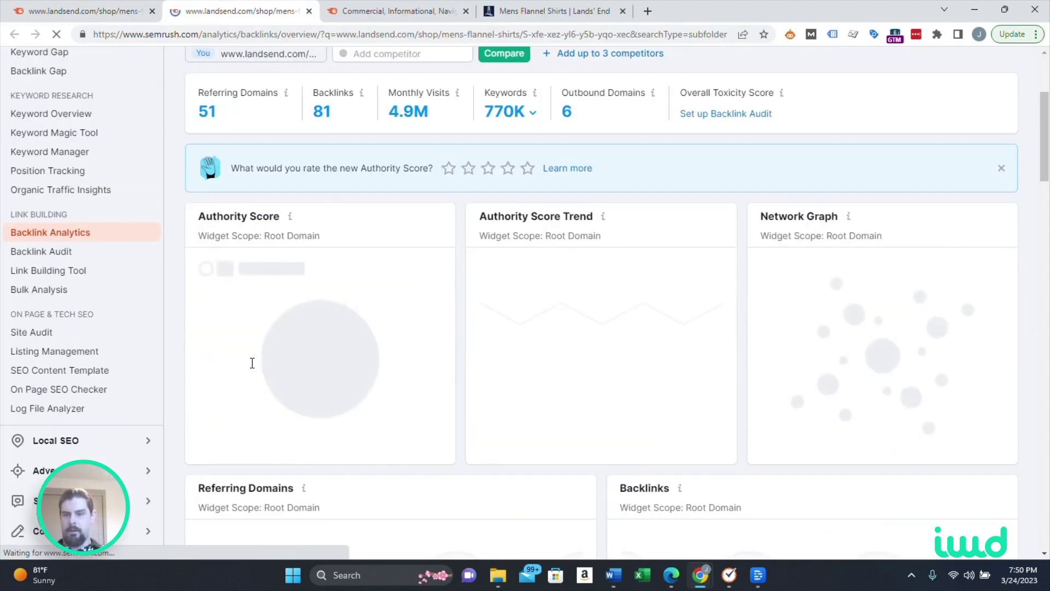
{"action": "scroll", "coordinate": [316, 404], "scroll_direction": "up", "scroll_amount": 1}
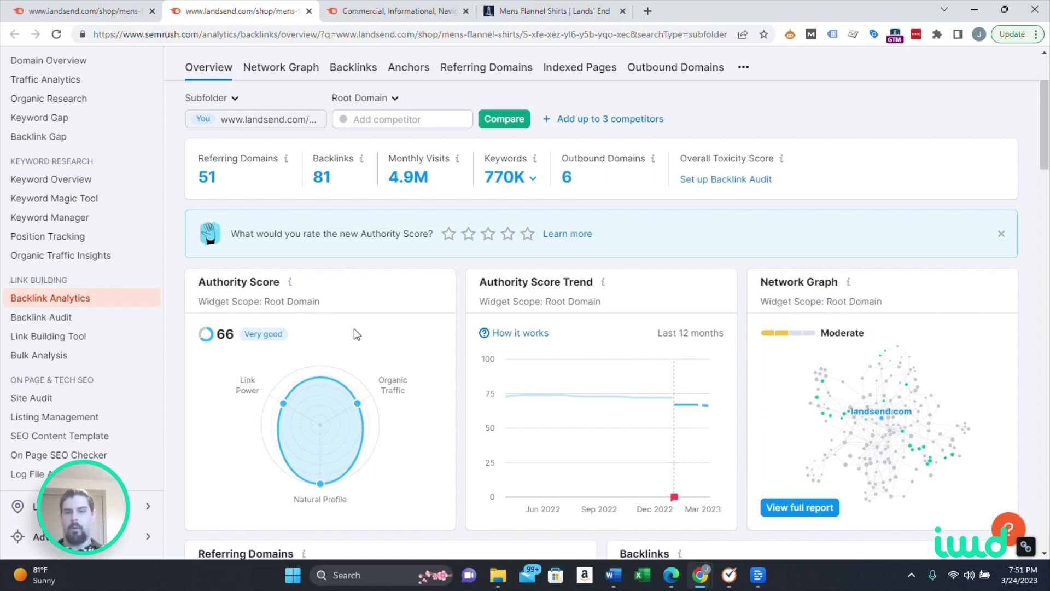
{"action": "scroll", "coordinate": [353, 328], "scroll_direction": "up", "scroll_amount": 2}
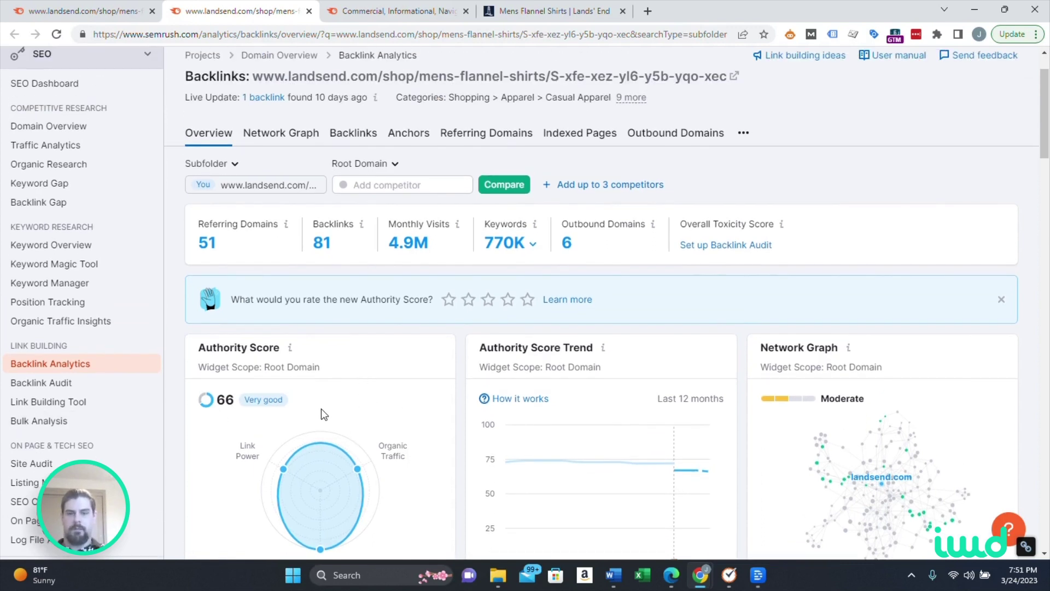
{"action": "scroll", "coordinate": [321, 387], "scroll_direction": "up", "scroll_amount": 2}
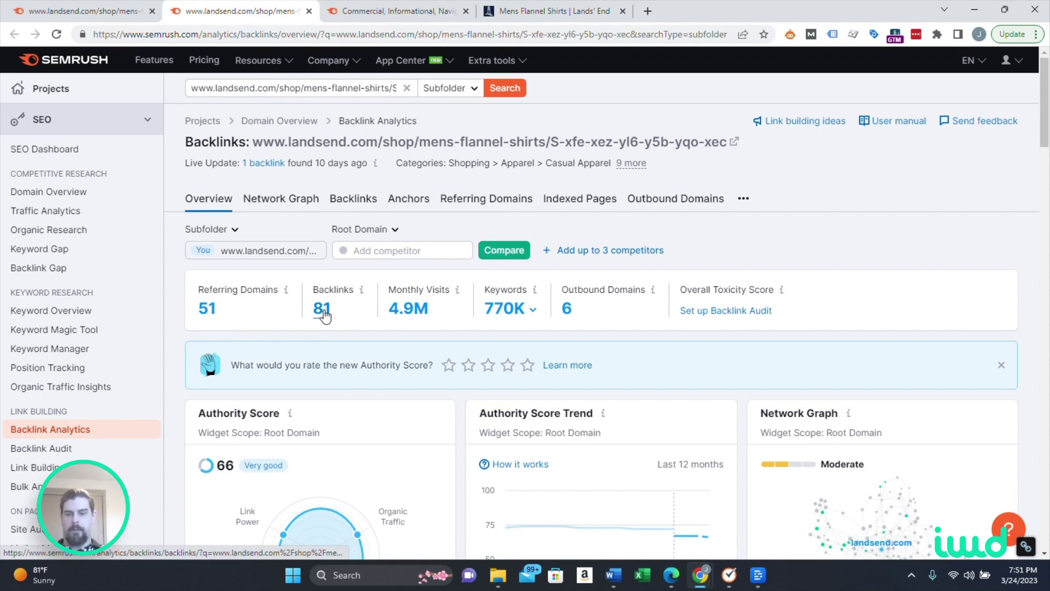
Read the Authority Score radar chart point tooltips, then scroll back to the top.
{"action": "scroll", "coordinate": [317, 306], "scroll_direction": "down", "scroll_amount": 4}
{"action": "mouse_move", "coordinate": [319, 348]}
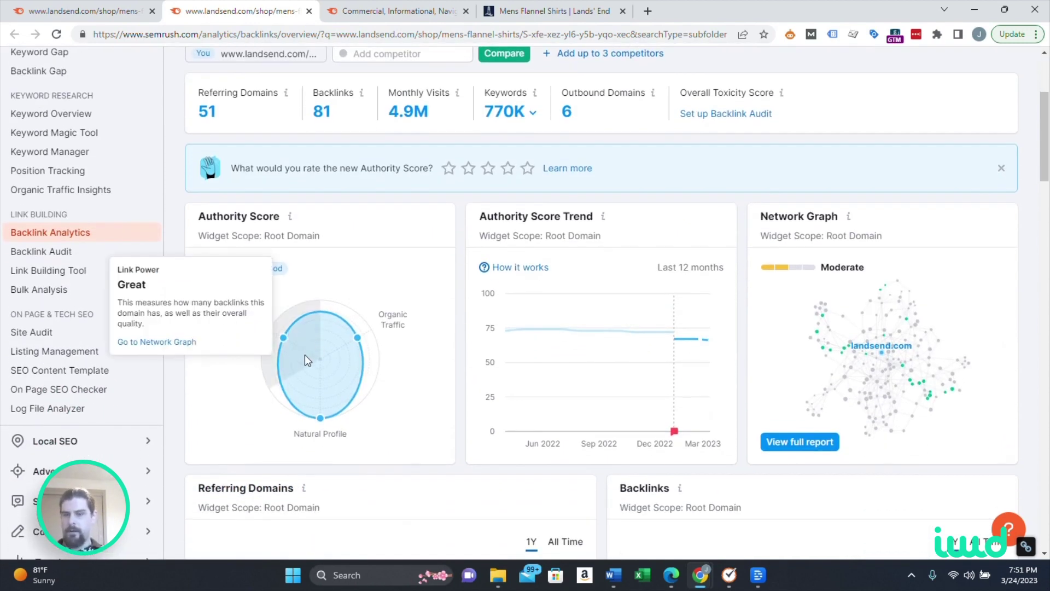
{"action": "mouse_move", "coordinate": [356, 345]}
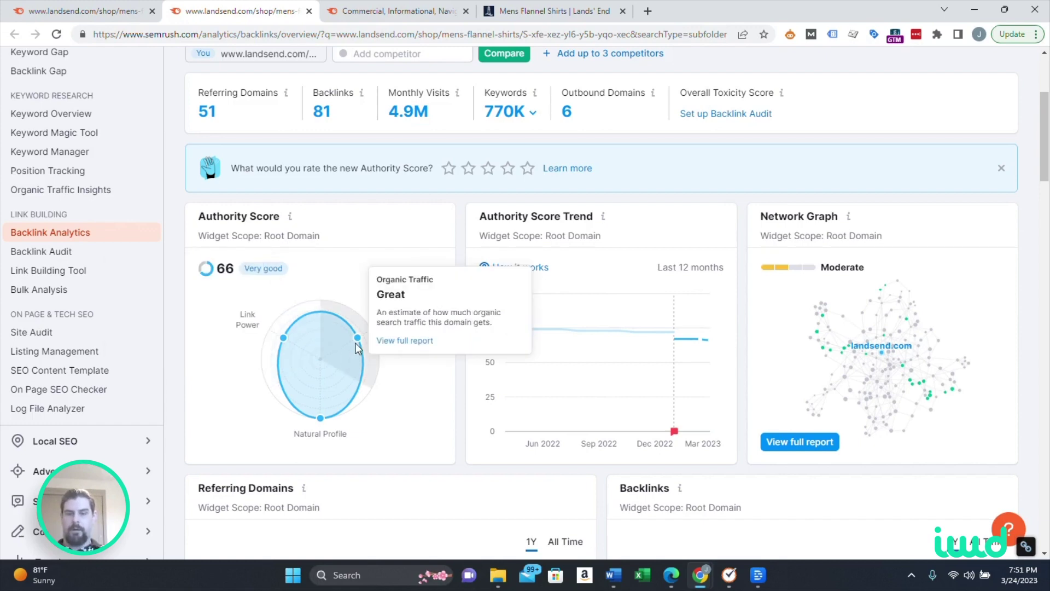
{"action": "mouse_move", "coordinate": [324, 409]}
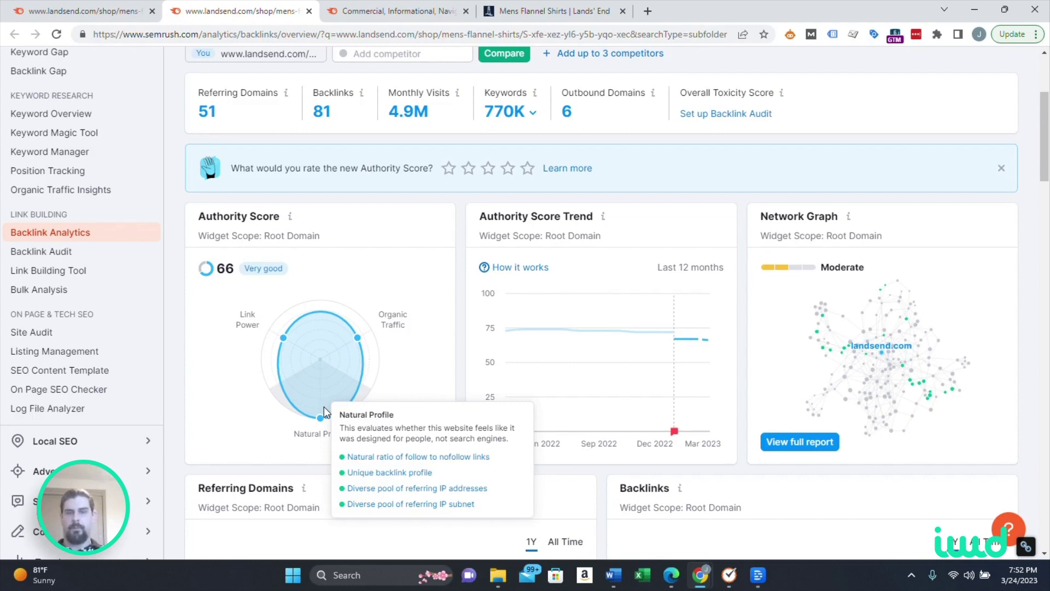
{"action": "scroll", "coordinate": [324, 406], "scroll_direction": "up", "scroll_amount": 3}
Browse the Lands' End men's flannel shirts product listing.
{"action": "left_click", "coordinate": [551, 12]}
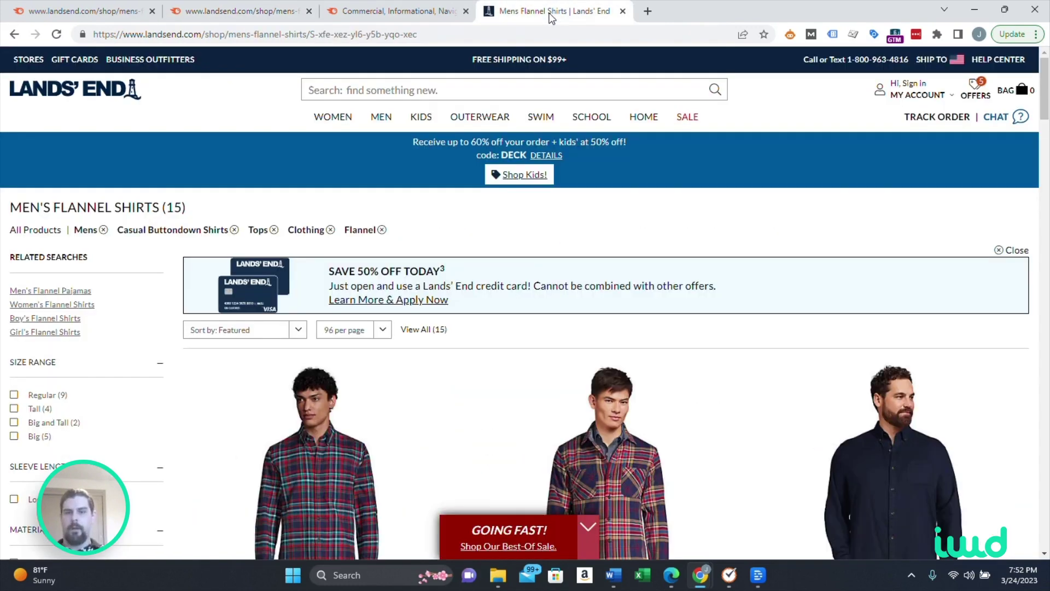
{"action": "scroll", "coordinate": [338, 375], "scroll_direction": "down", "scroll_amount": 9}
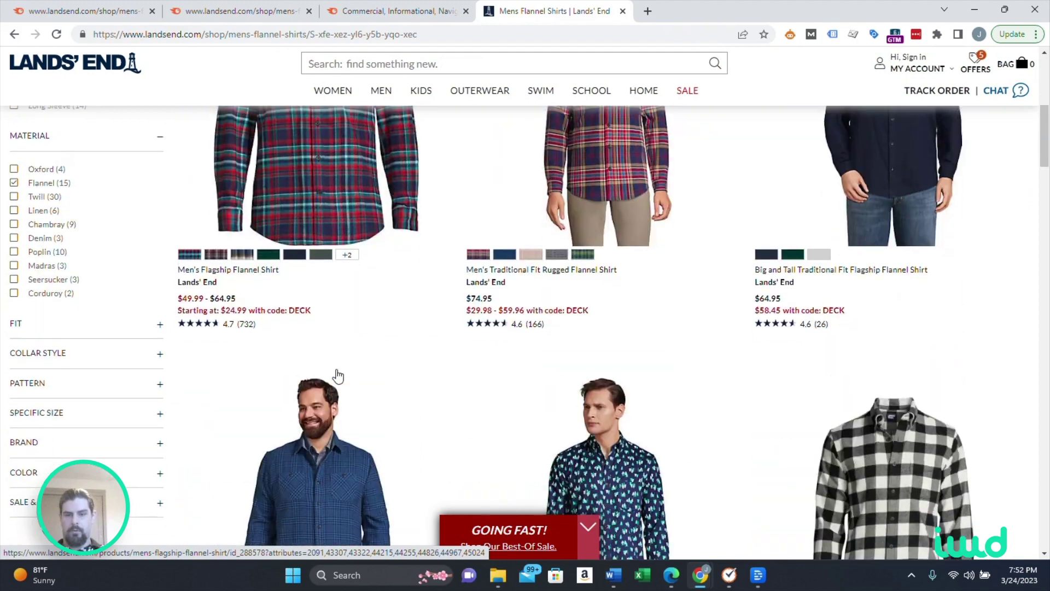
{"action": "scroll", "coordinate": [337, 375], "scroll_direction": "down", "scroll_amount": 7}
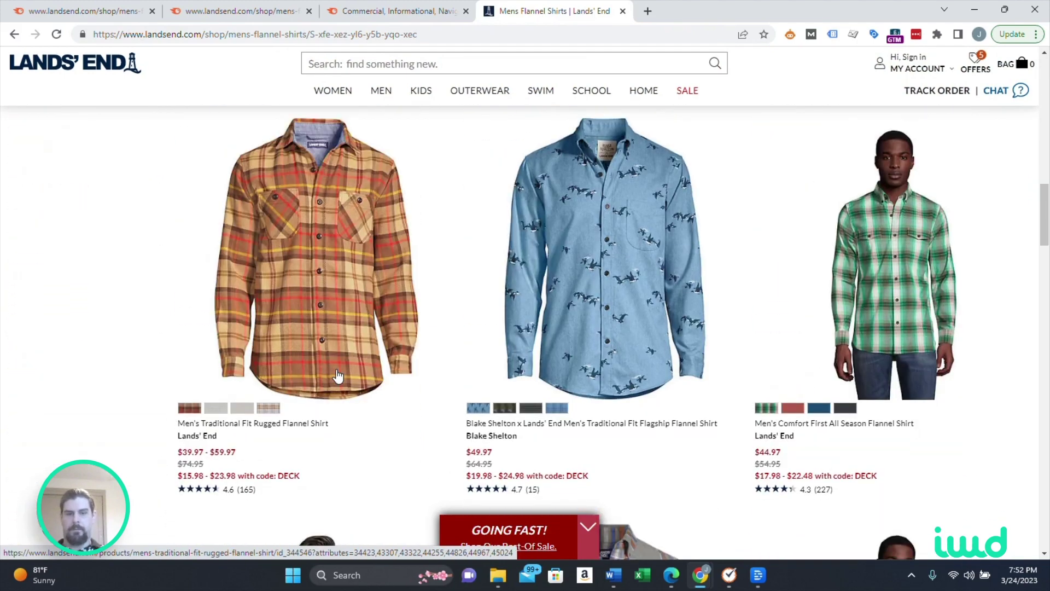
From Backlink Analytics, open the Backlinks 81 report in a new tab and view it.
{"action": "key", "text": "ctrl+2"}
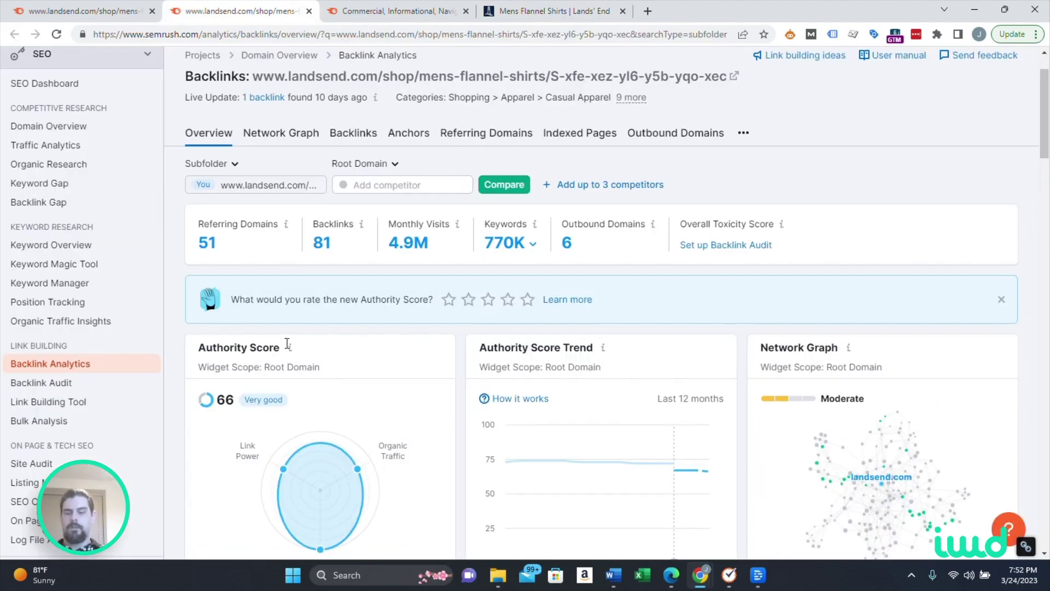
{"action": "middle_click", "coordinate": [327, 252]}
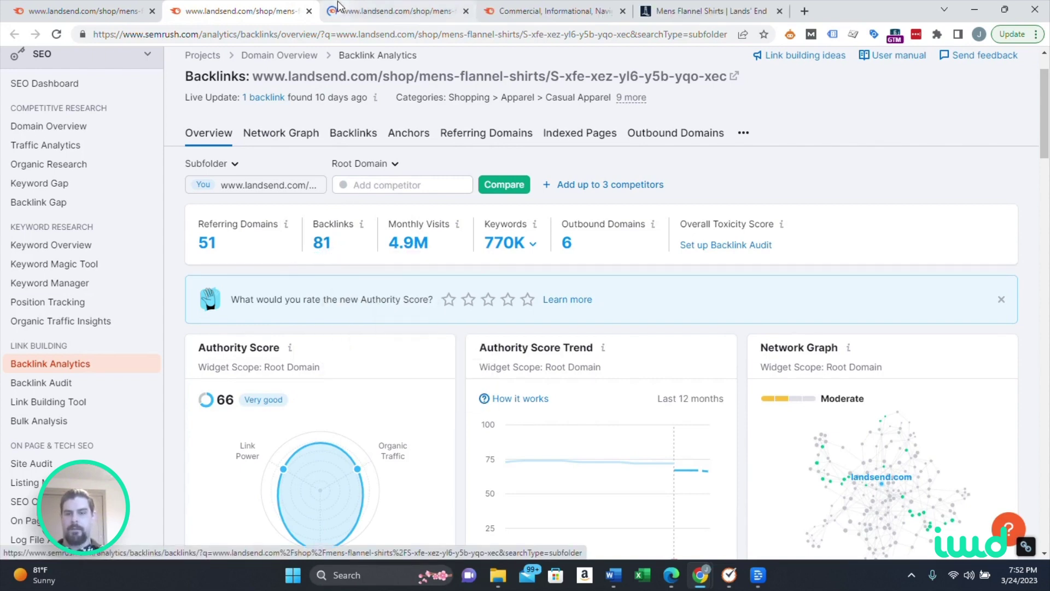
{"action": "left_click", "coordinate": [368, 20]}
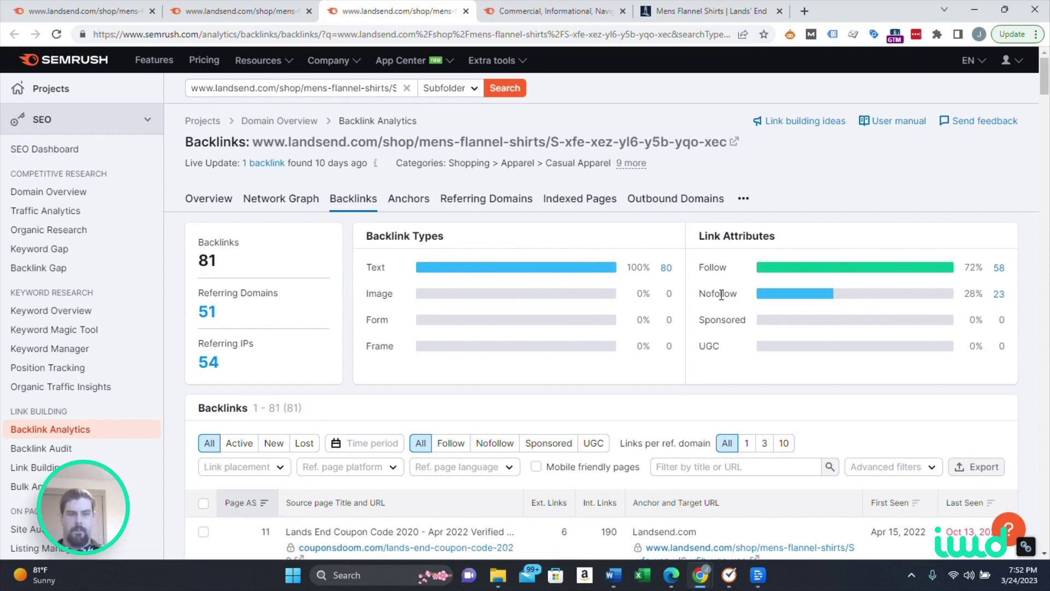
Filter backlinks to Active, check the 47 Lost ones, then return to the 34 Active.
{"action": "scroll", "coordinate": [607, 339], "scroll_direction": "down", "scroll_amount": 5}
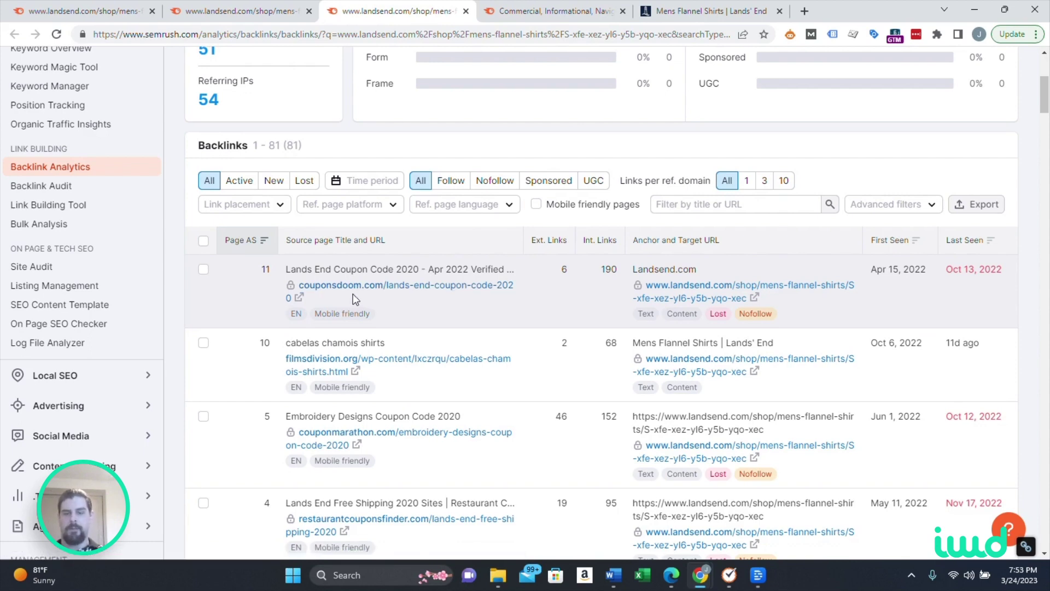
{"action": "left_click", "coordinate": [239, 184]}
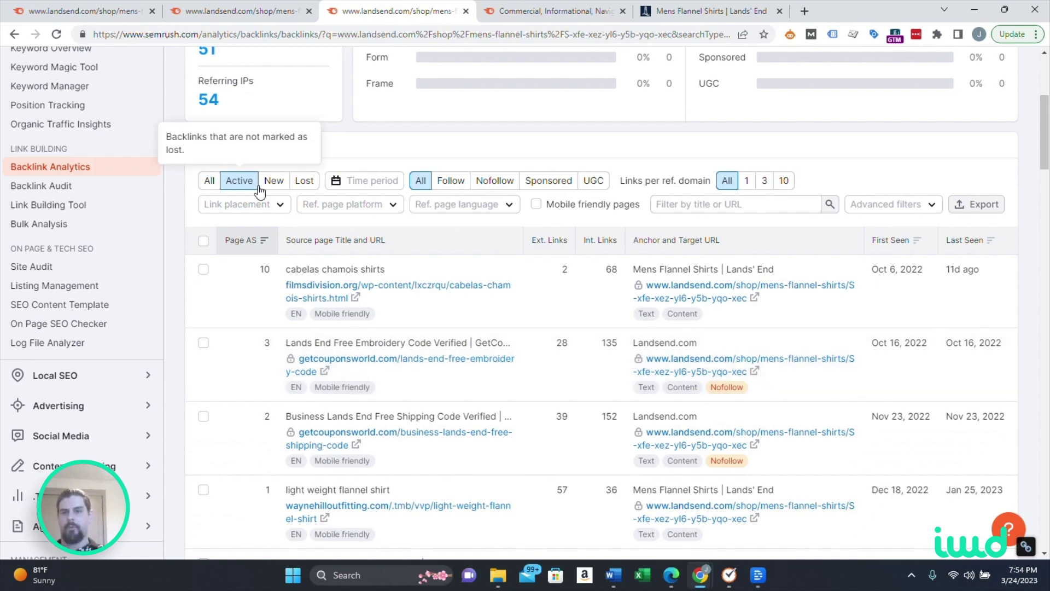
{"action": "left_click", "coordinate": [306, 182]}
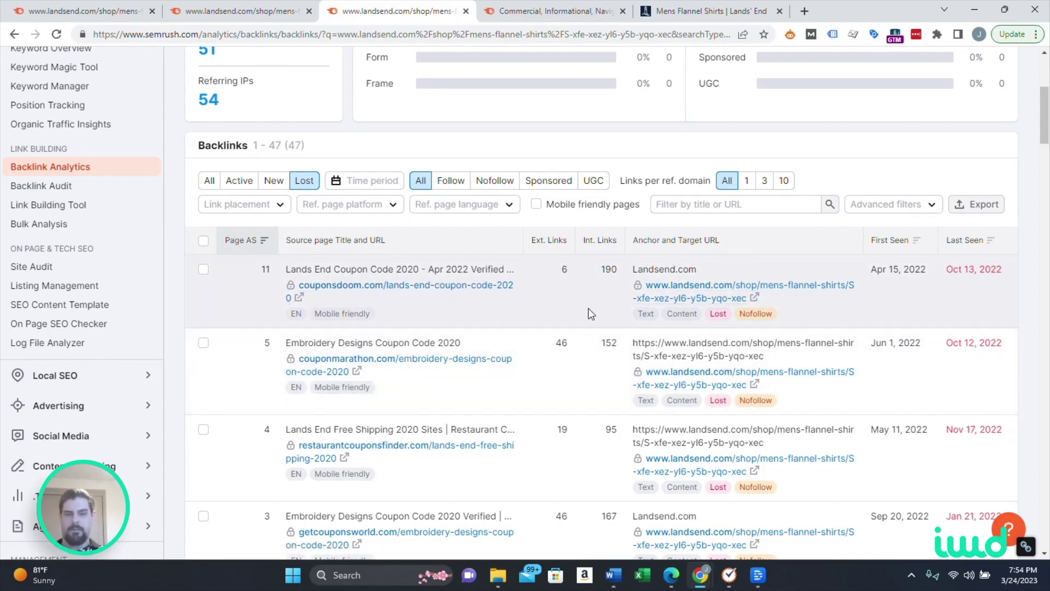
{"action": "scroll", "coordinate": [560, 316], "scroll_direction": "up", "scroll_amount": 2}
{"action": "left_click", "coordinate": [239, 311]}
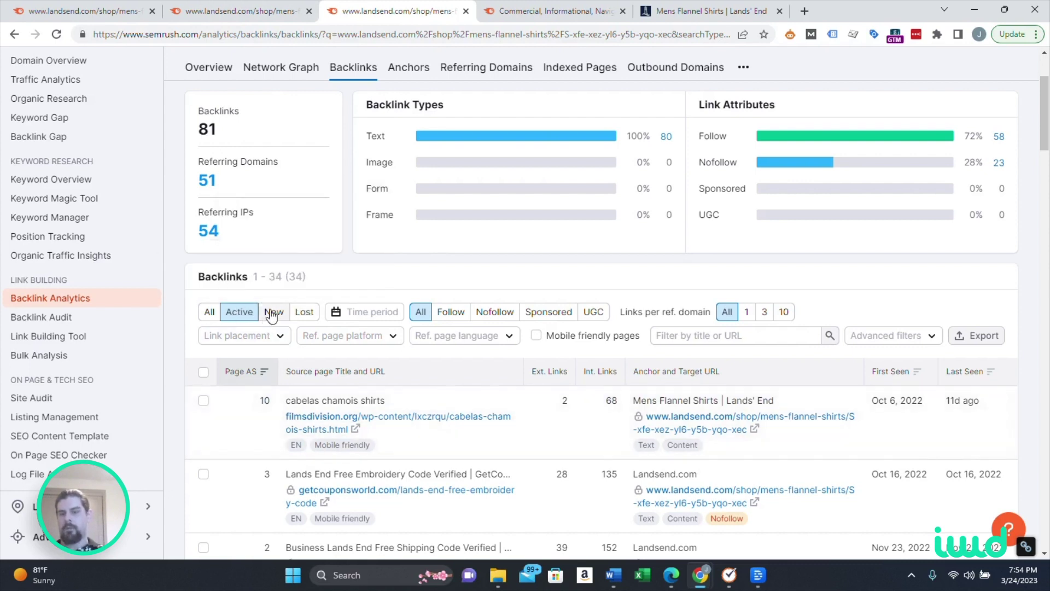
Note the 34 active backlinks and mens-flannel-shirts URL, then close Backlink Analytics.
{"action": "double_click", "coordinate": [294, 276]}
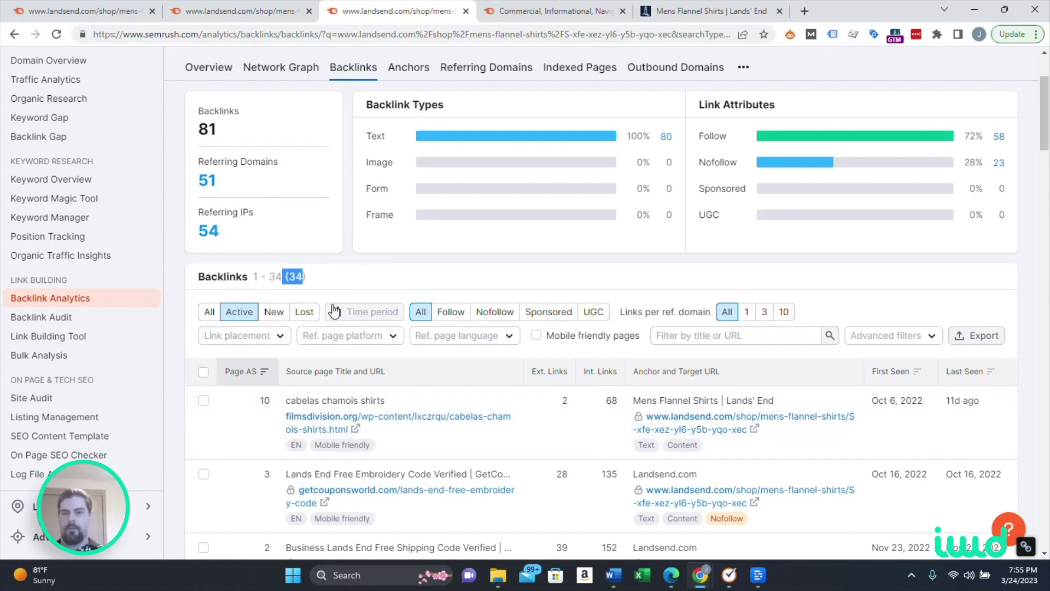
{"action": "left_click", "coordinate": [242, 12]}
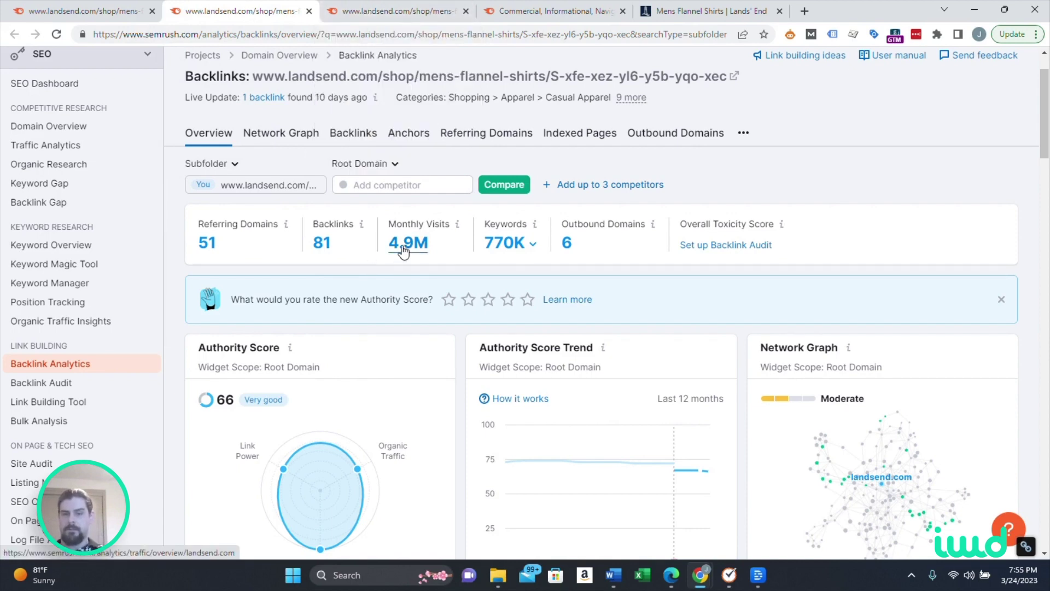
{"action": "scroll", "coordinate": [403, 251], "scroll_direction": "up", "scroll_amount": 2}
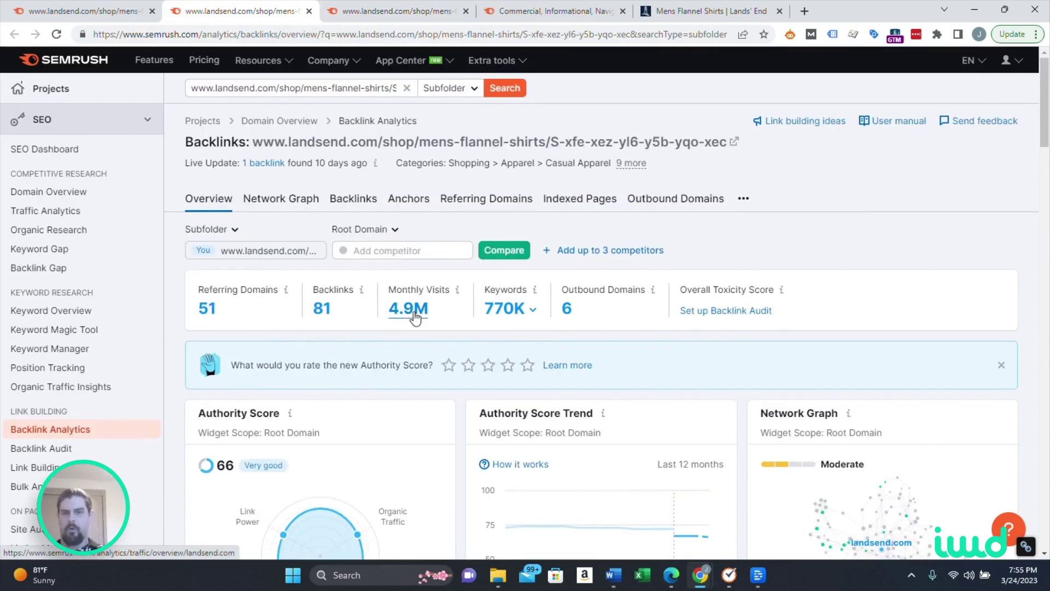
{"action": "left_click_drag", "start_coordinate": [420, 143], "coordinate": [559, 142]}
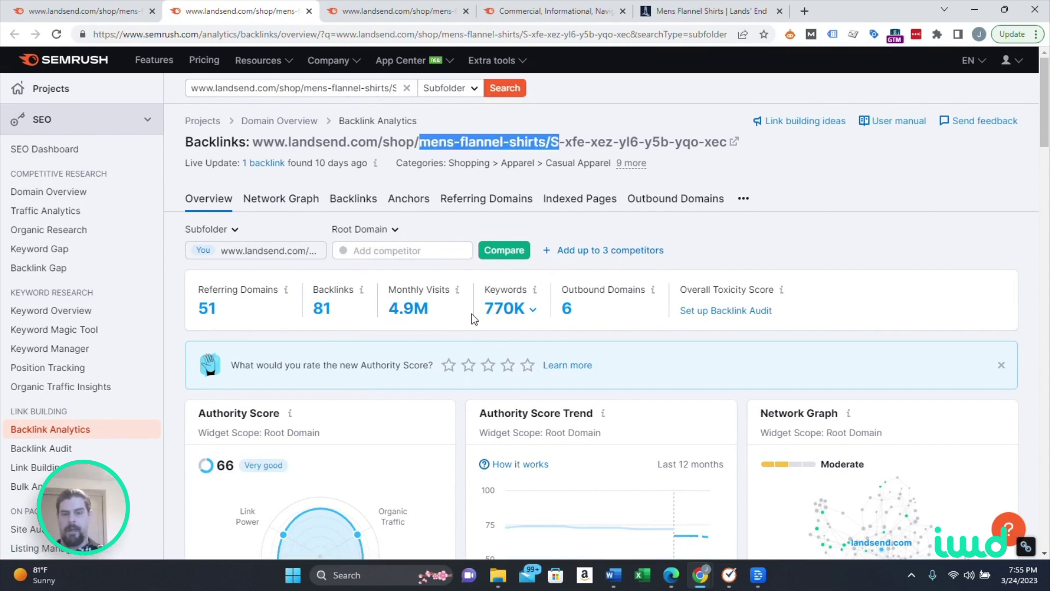
{"action": "key", "text": "ctrl+w"}
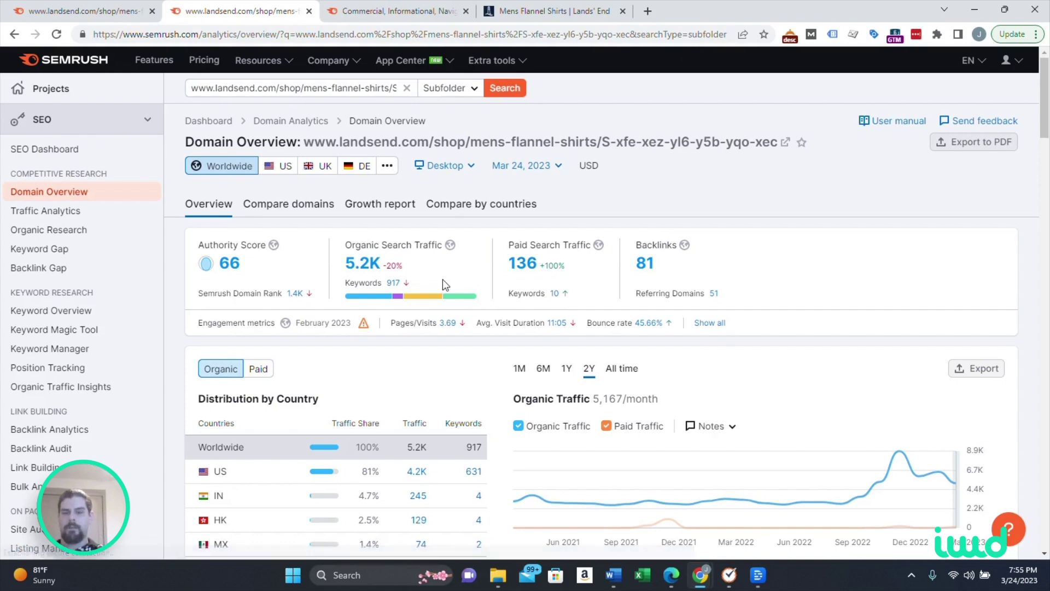
Open the Organic Research Positions report from the 5.2K traffic value and note the 7.4 traffic cost.
{"action": "left_click", "coordinate": [366, 271]}
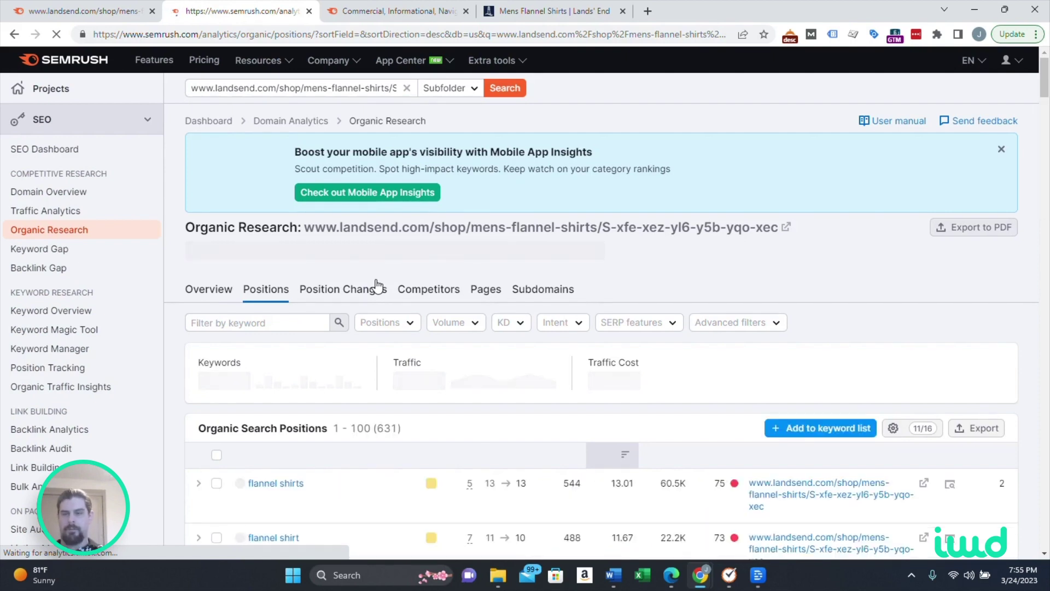
{"action": "scroll", "coordinate": [465, 342], "scroll_direction": "down", "scroll_amount": 2}
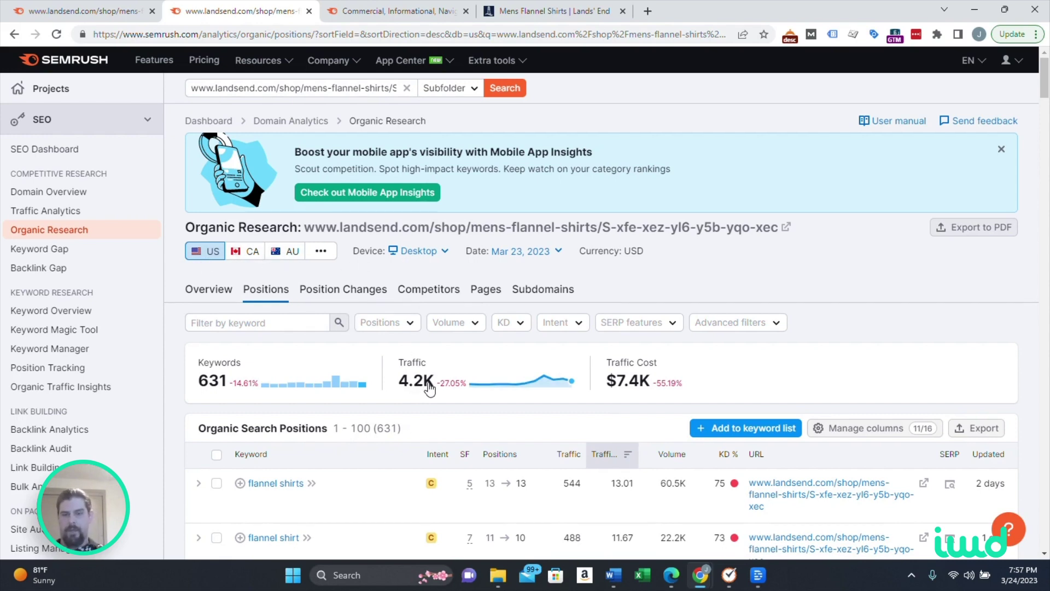
{"action": "scroll", "coordinate": [218, 202], "scroll_direction": "down", "scroll_amount": 3}
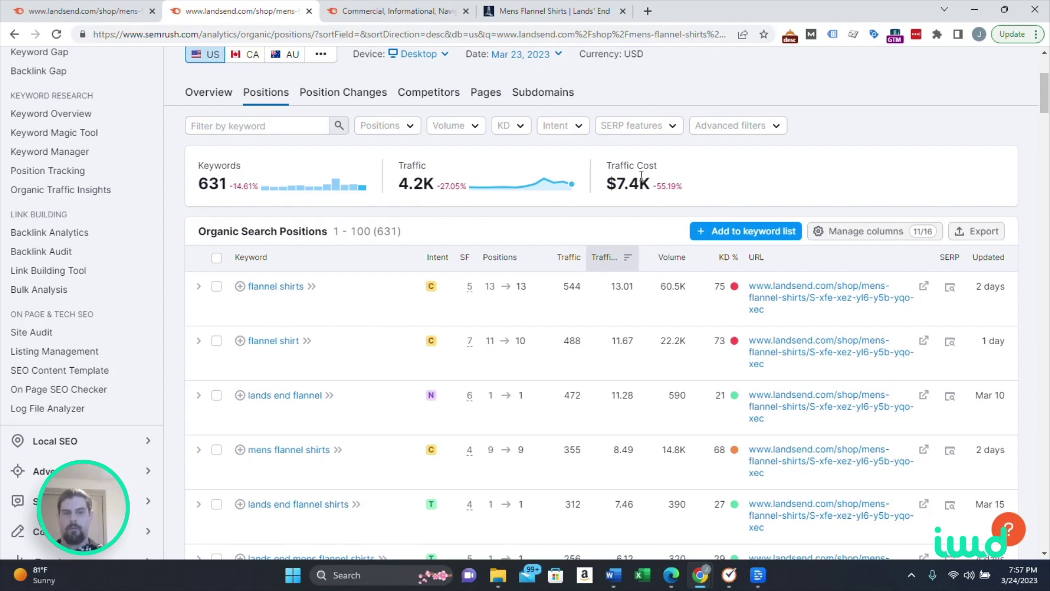
{"action": "left_click_drag", "start_coordinate": [616, 184], "coordinate": [646, 202]}
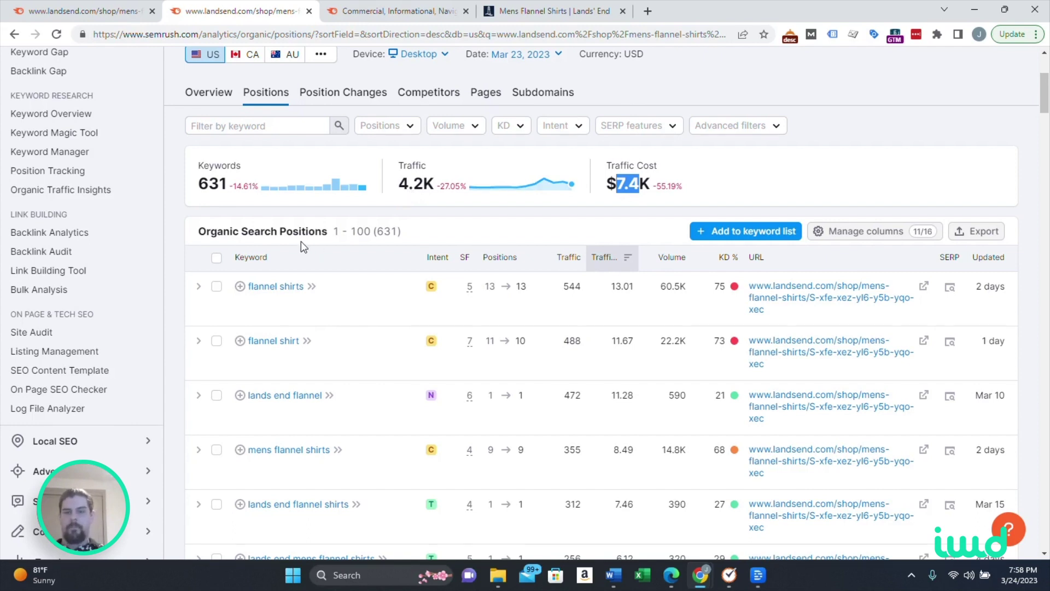
Review the keyword intent badges down the positions table.
{"action": "scroll", "coordinate": [399, 232], "scroll_direction": "down", "scroll_amount": 1}
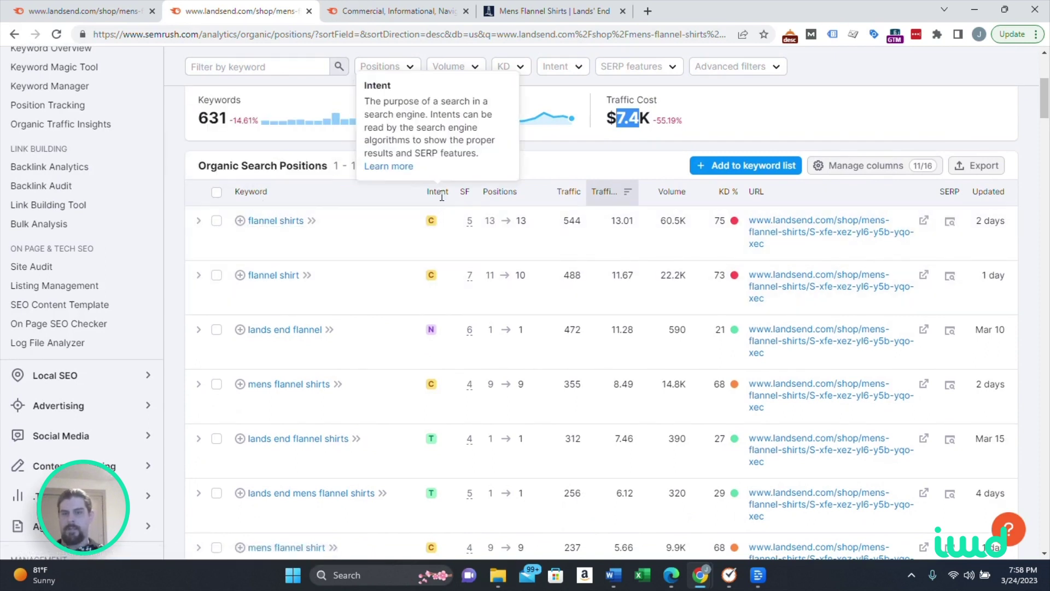
{"action": "mouse_move", "coordinate": [431, 220]}
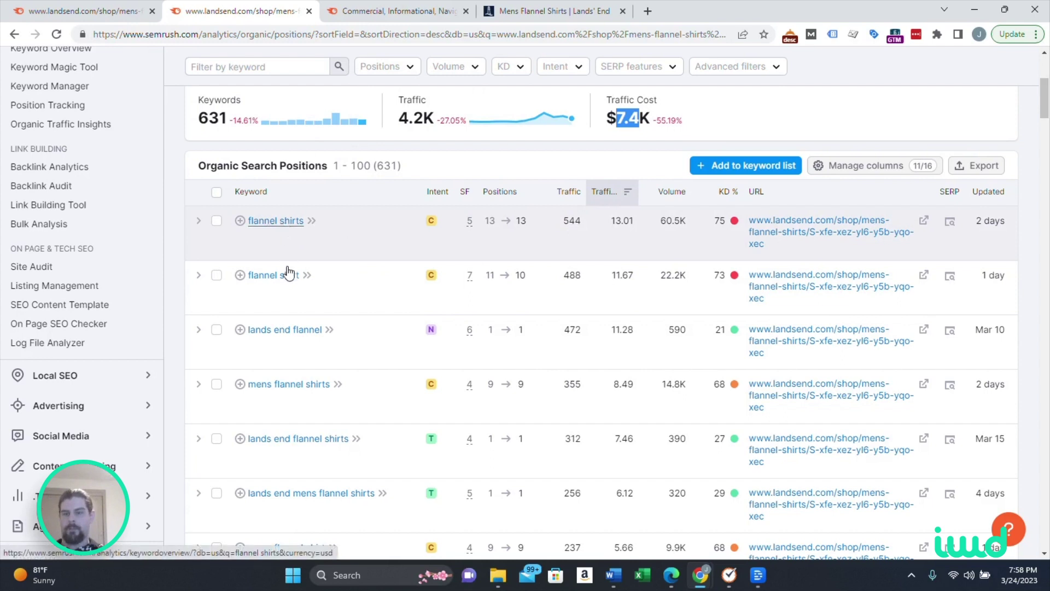
{"action": "scroll", "coordinate": [425, 252], "scroll_direction": "down", "scroll_amount": 1}
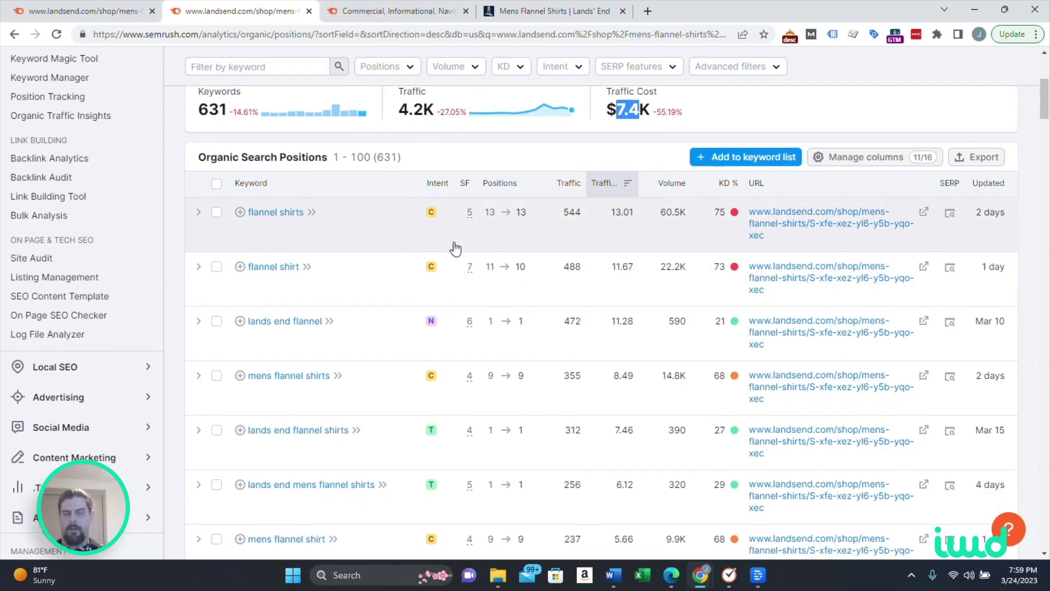
{"action": "mouse_move", "coordinate": [432, 156]}
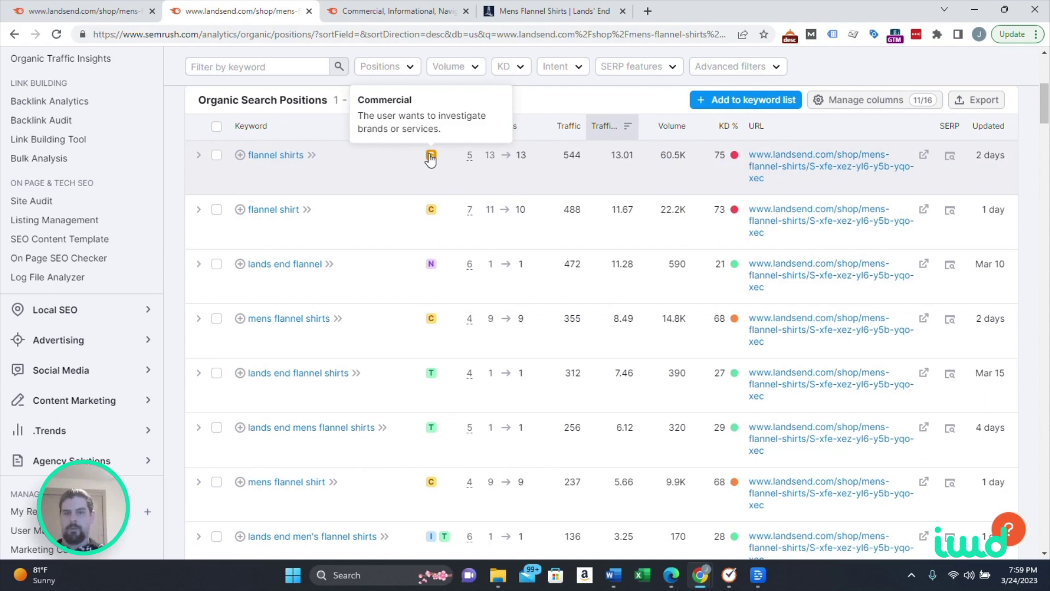
{"action": "mouse_move", "coordinate": [432, 268]}
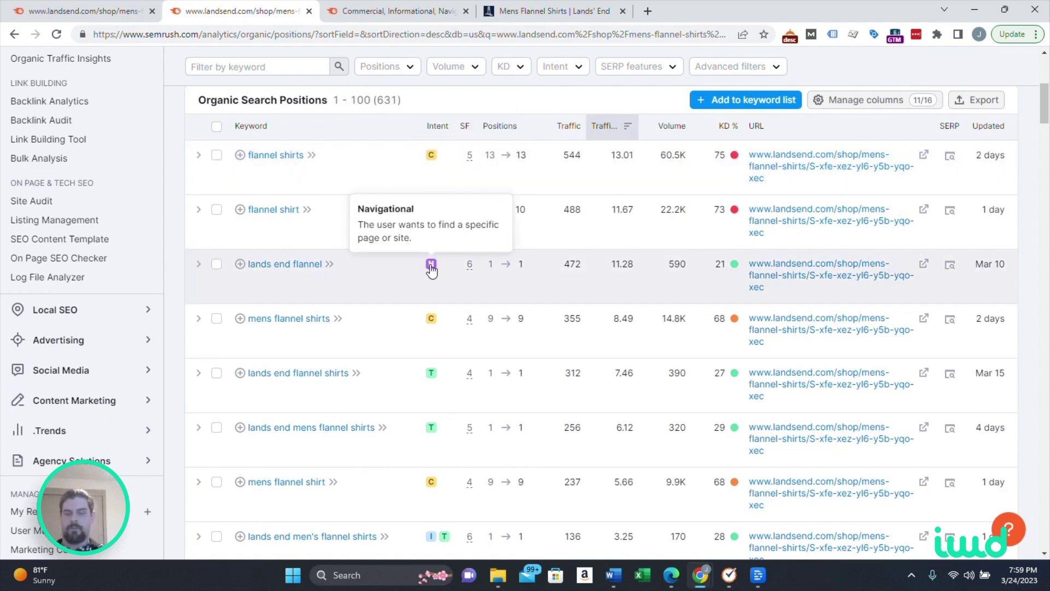
{"action": "mouse_move", "coordinate": [432, 380]}
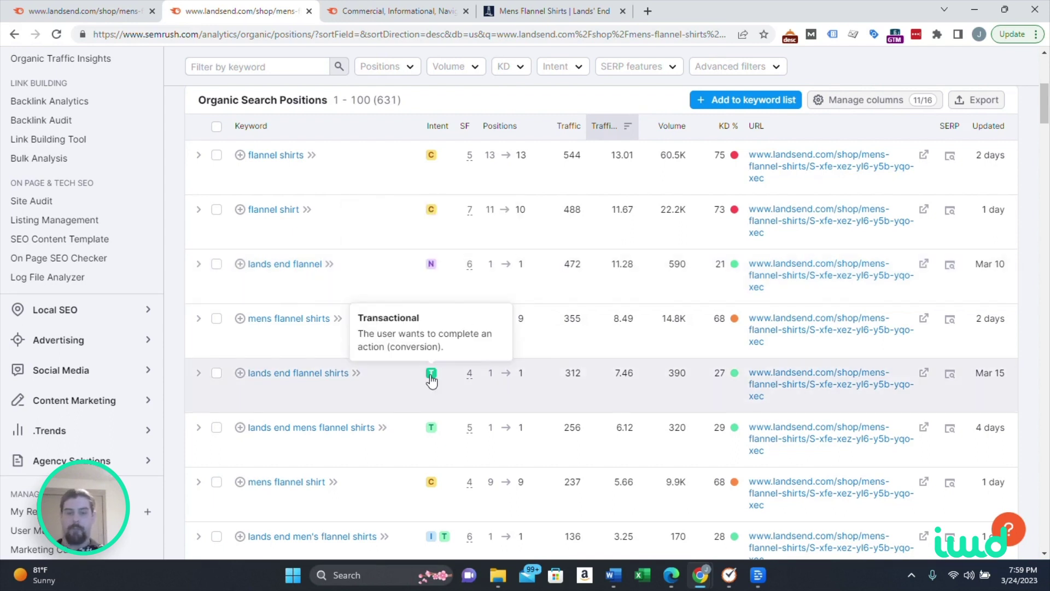
{"action": "mouse_move", "coordinate": [431, 539]}
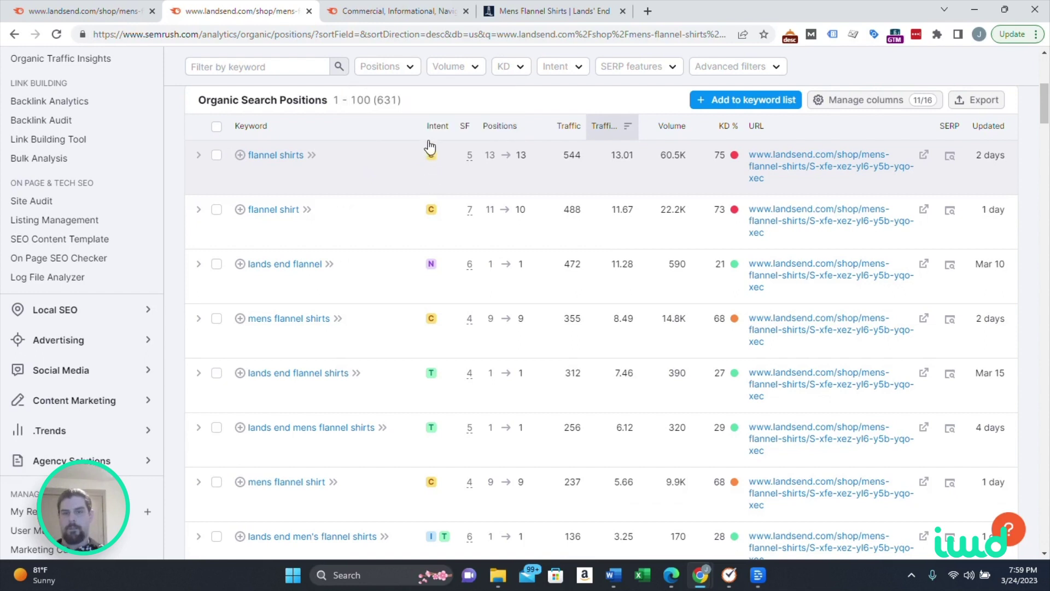
{"action": "mouse_move", "coordinate": [431, 162]}
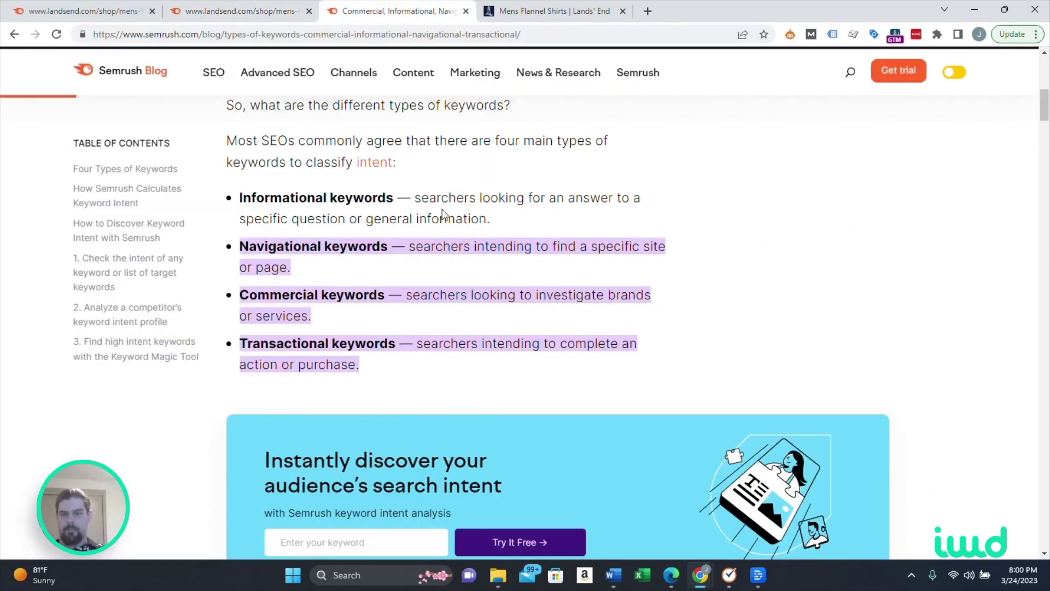
{"action": "scroll", "coordinate": [382, 243], "scroll_direction": "down", "scroll_amount": 20}
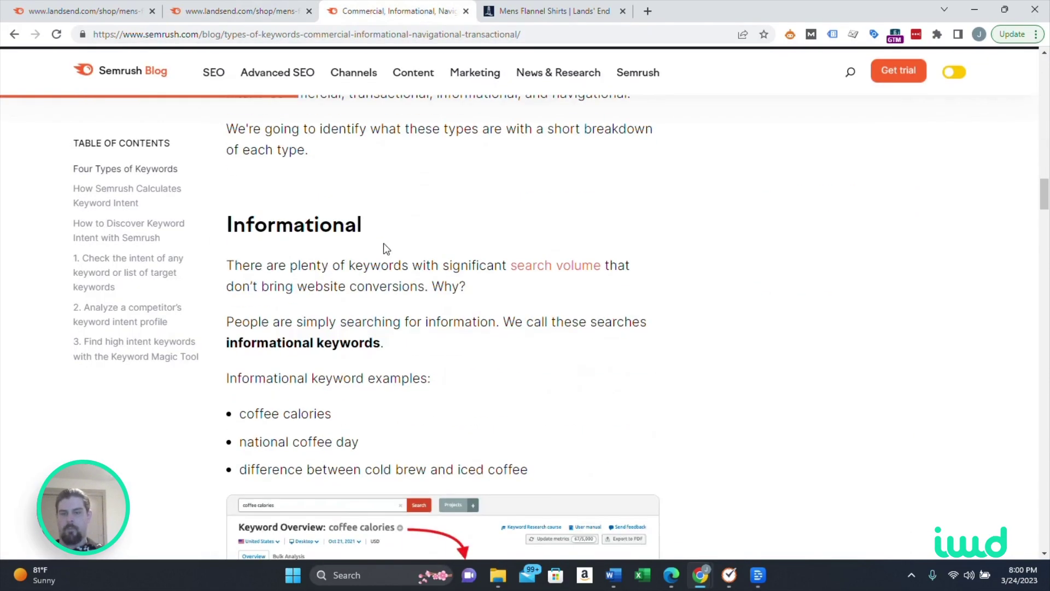
Back on the positions table, highlight the keyword 'lands end flannel shirt' and bring up the tab menu.
{"action": "left_click", "coordinate": [253, 5]}
{"action": "scroll", "coordinate": [434, 164], "scroll_direction": "down", "scroll_amount": 5}
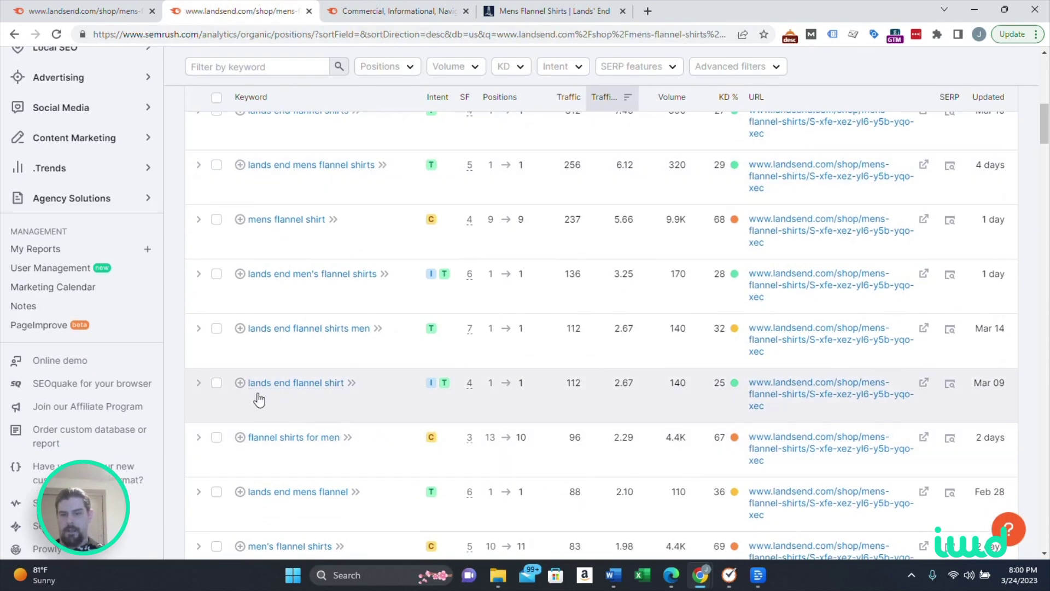
{"action": "mouse_move", "coordinate": [431, 386]}
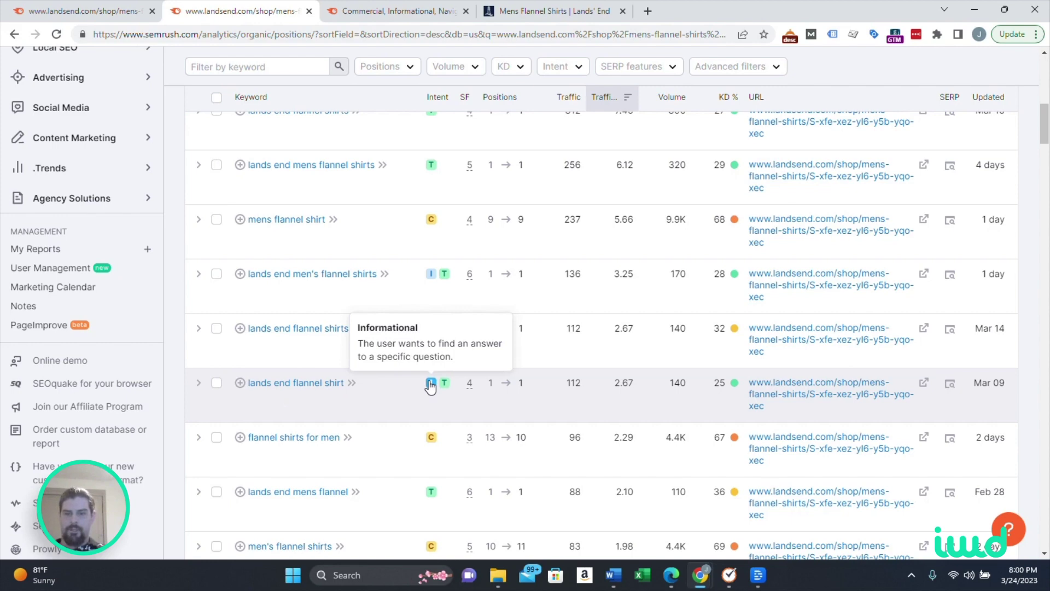
{"action": "left_click_drag", "start_coordinate": [247, 383], "coordinate": [429, 393]}
{"action": "key", "text": "ctrl+c"}
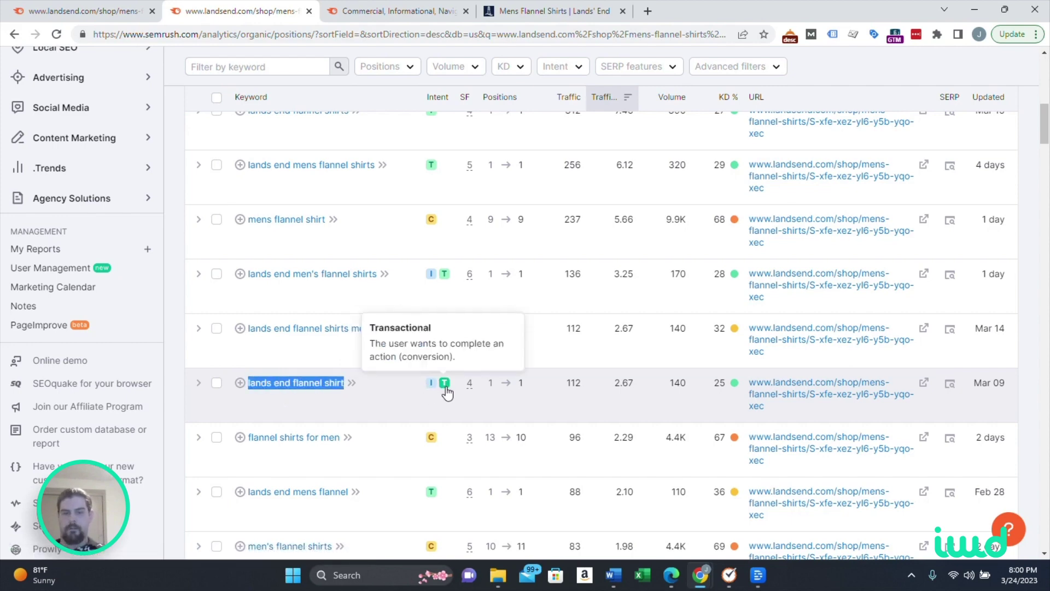
{"action": "right_click", "coordinate": [282, 11]}
Search Google for 'lands end flannel shirt' in a new tab and scroll the results.
{"action": "left_click", "coordinate": [304, 22]}
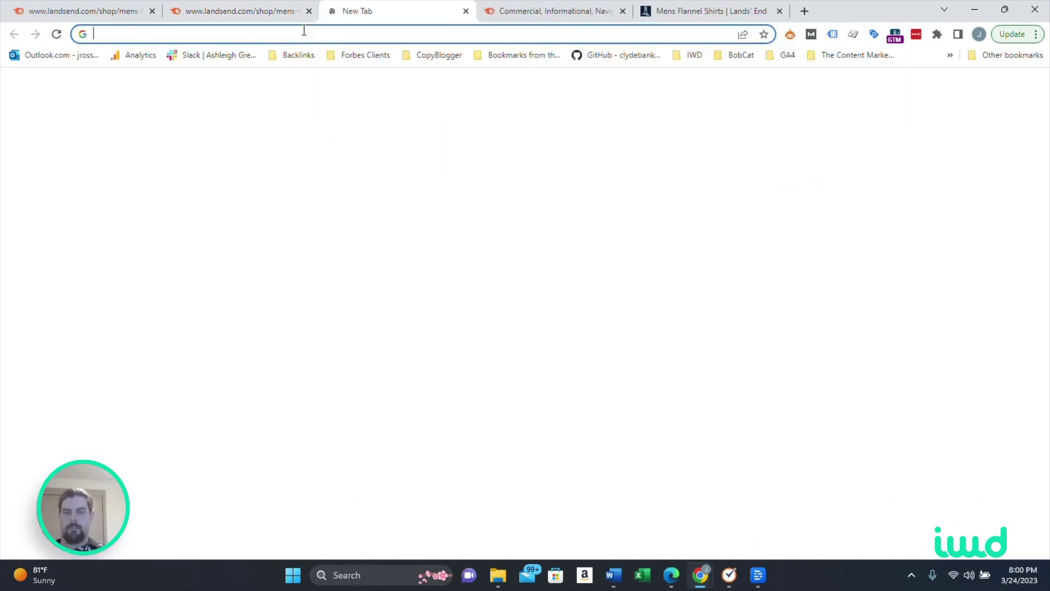
{"action": "key", "text": "ctrl+v"}
{"action": "key", "text": "Return"}
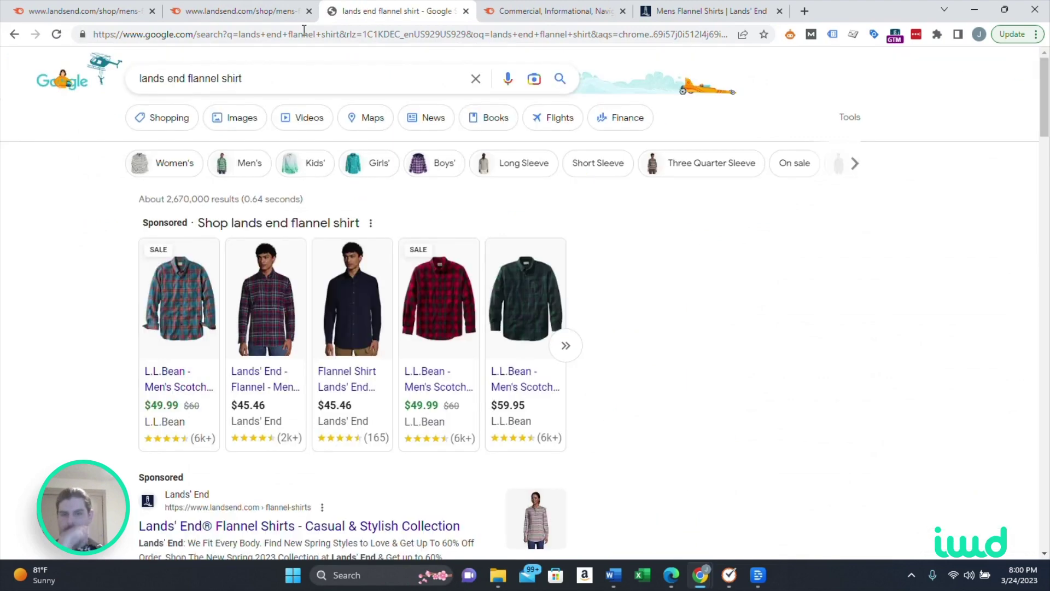
{"action": "scroll", "coordinate": [645, 195], "scroll_direction": "down", "scroll_amount": 10}
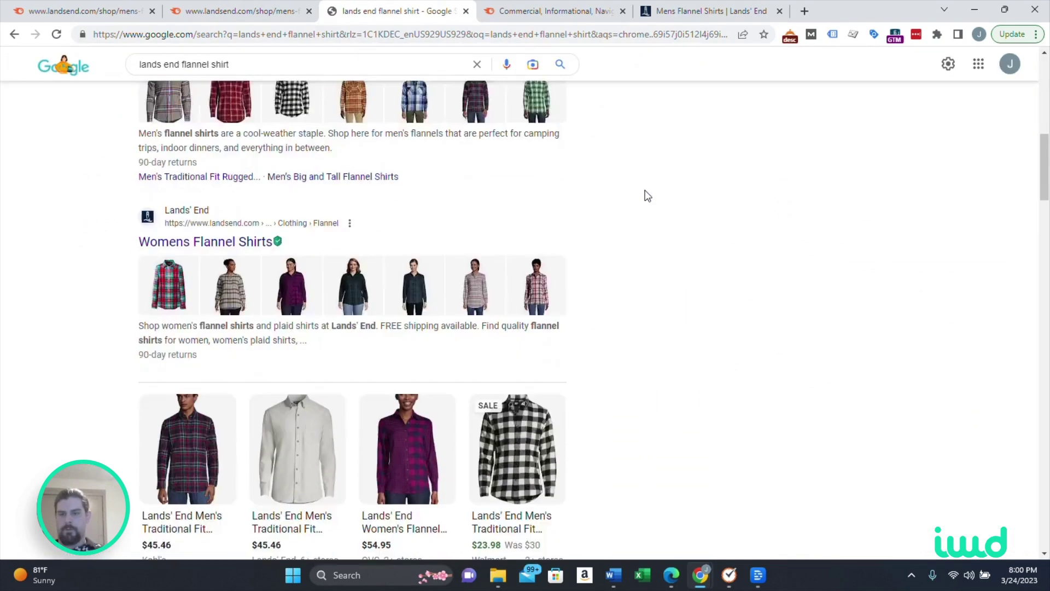
{"action": "scroll", "coordinate": [648, 196], "scroll_direction": "down", "scroll_amount": 12}
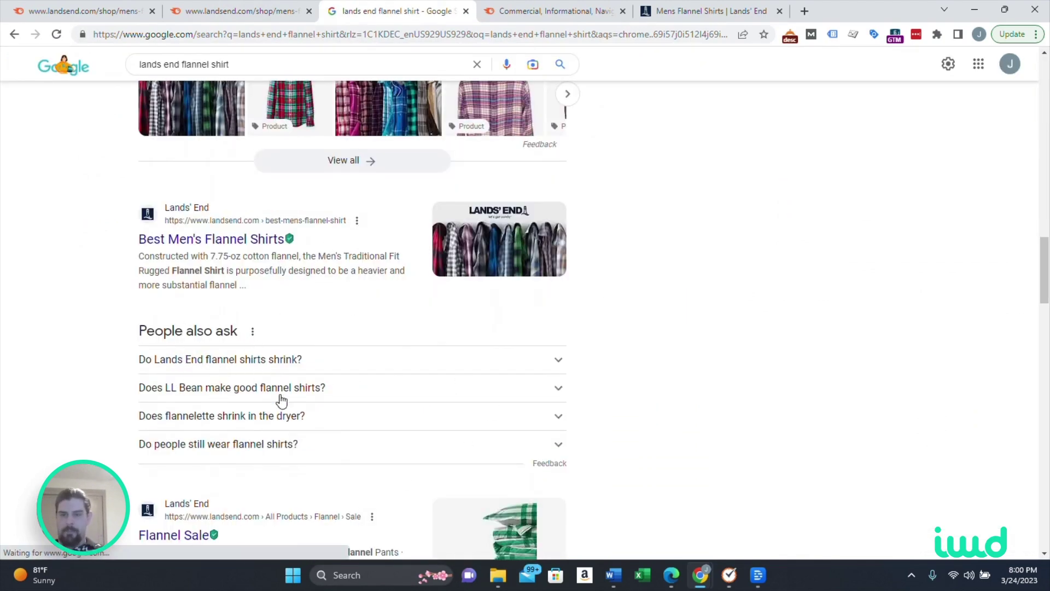
{"action": "scroll", "coordinate": [264, 372], "scroll_direction": "down", "scroll_amount": 2}
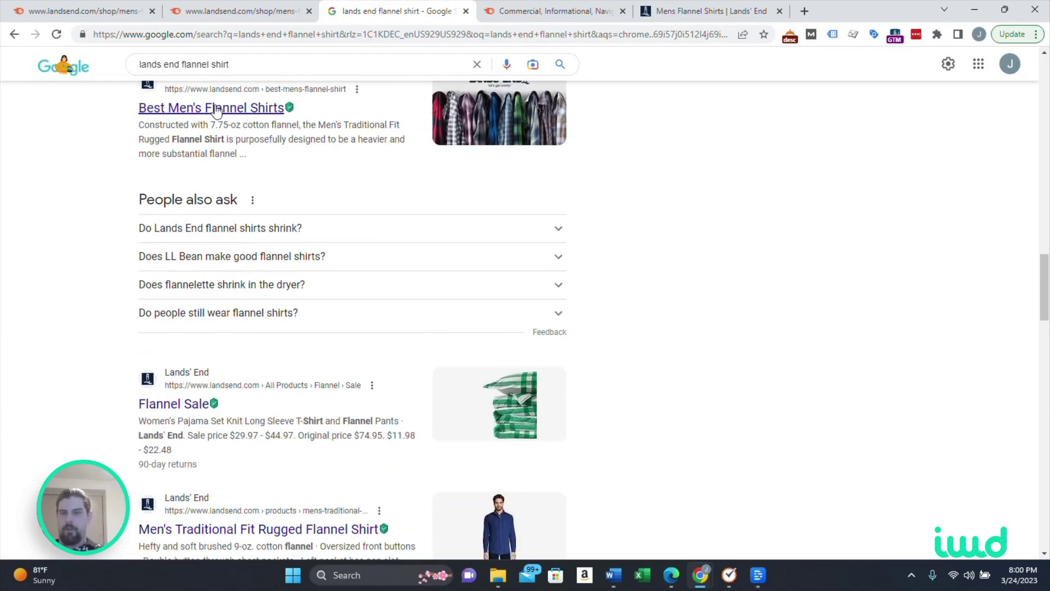
Select the search query, then go back to the Semrush keyword positions table.
{"action": "triple_click", "coordinate": [198, 57]}
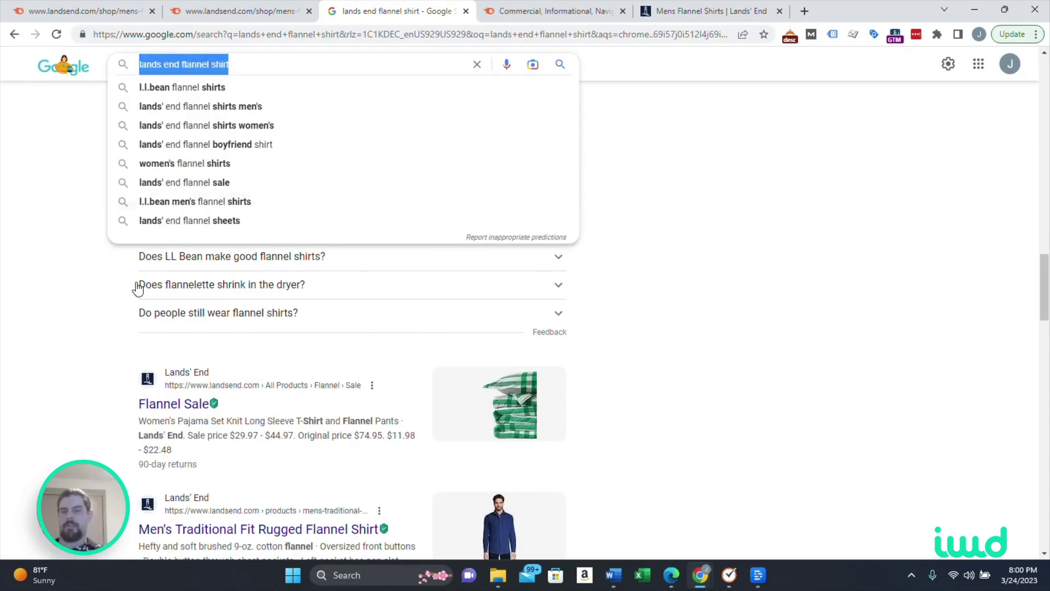
{"action": "left_click", "coordinate": [61, 324]}
{"action": "scroll", "coordinate": [311, 269], "scroll_direction": "down", "scroll_amount": 11}
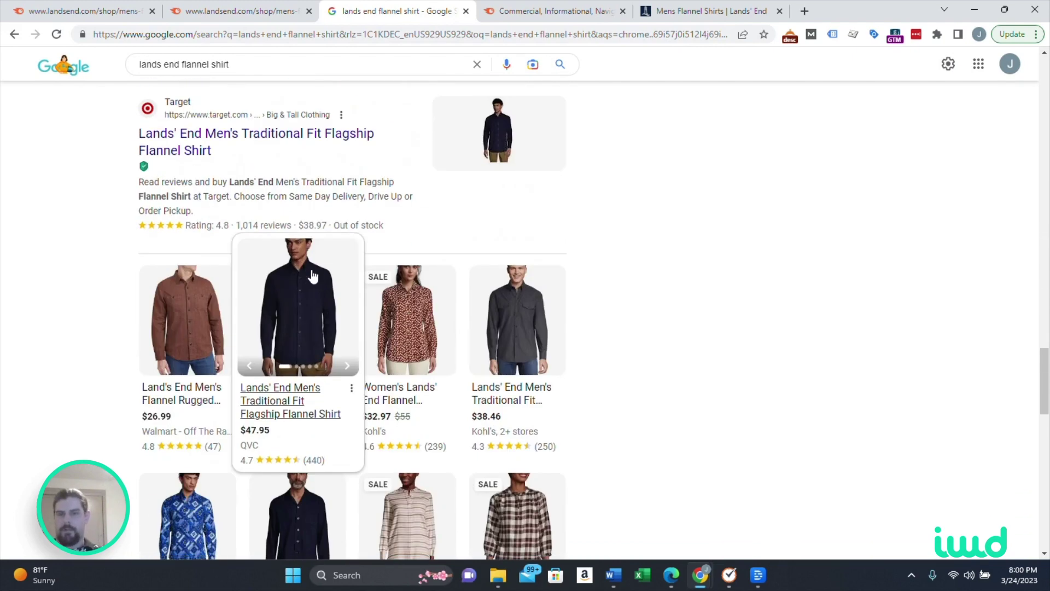
{"action": "triple_click", "coordinate": [214, 64]}
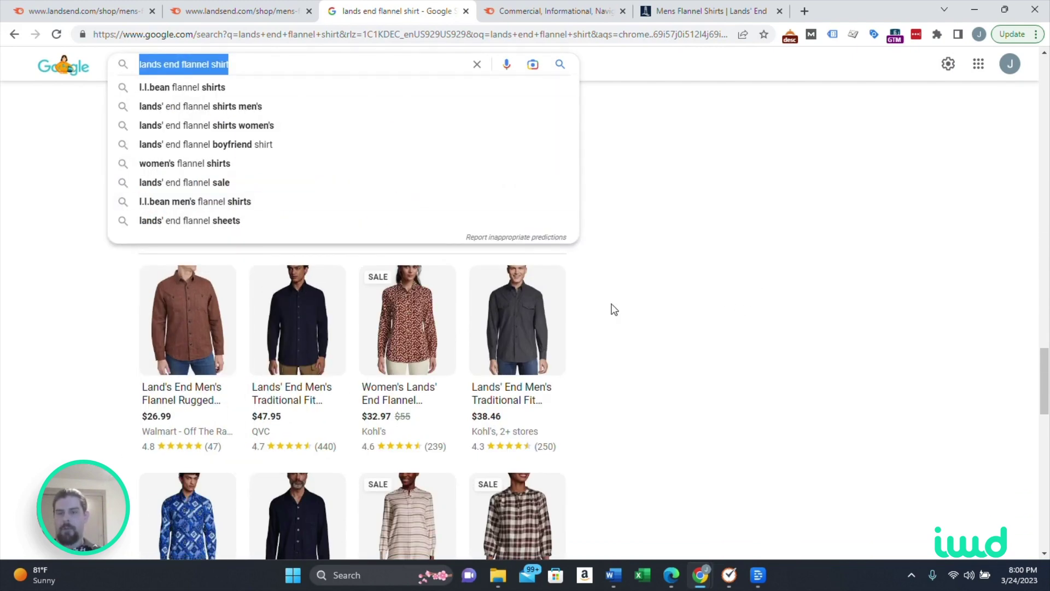
{"action": "left_click", "coordinate": [228, 11]}
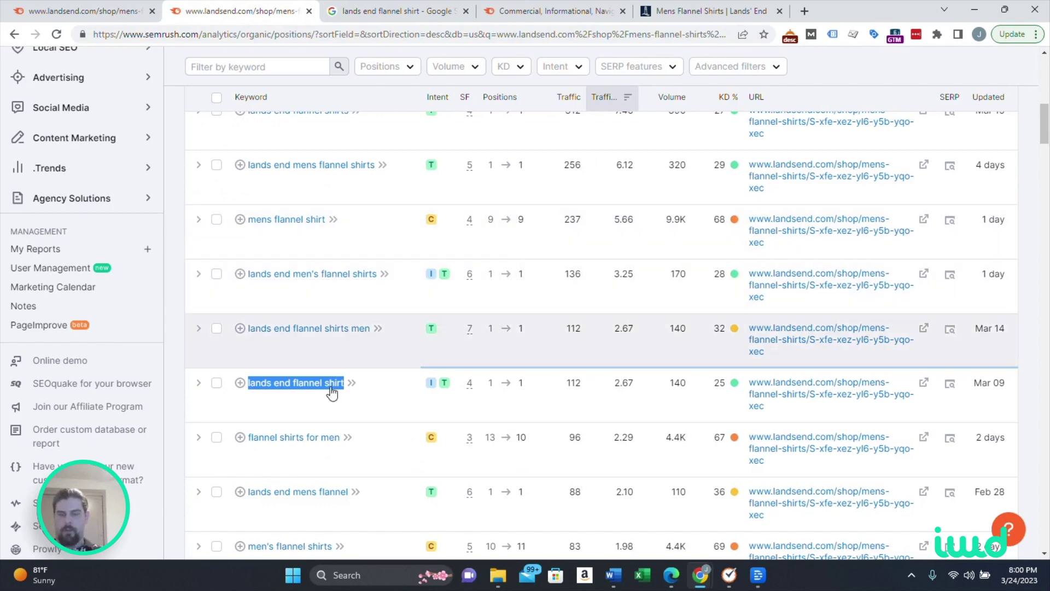
{"action": "scroll", "coordinate": [430, 334], "scroll_direction": "up", "scroll_amount": 7}
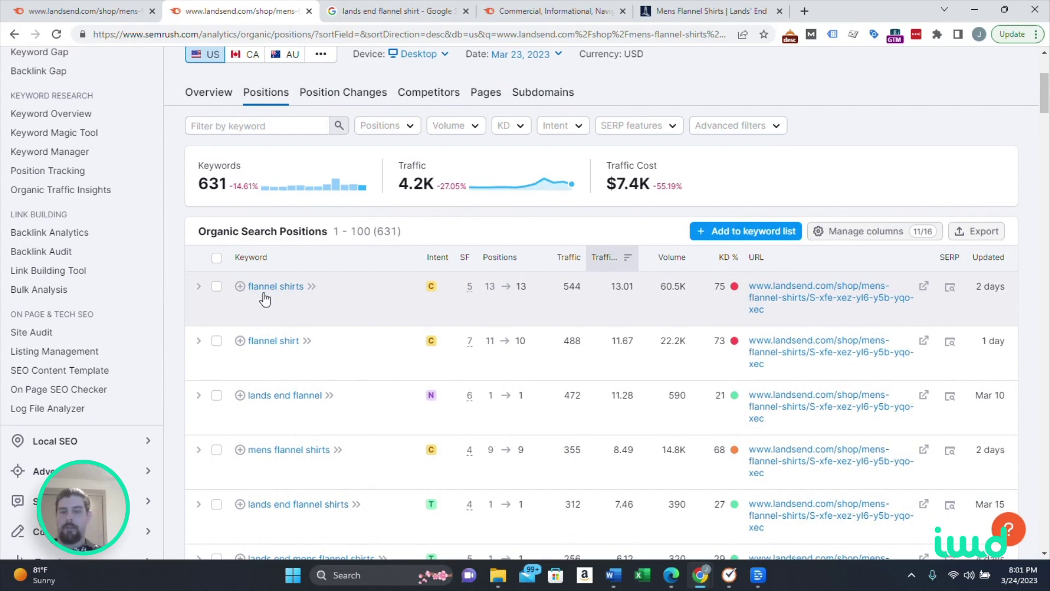
{"action": "mouse_move", "coordinate": [466, 257]}
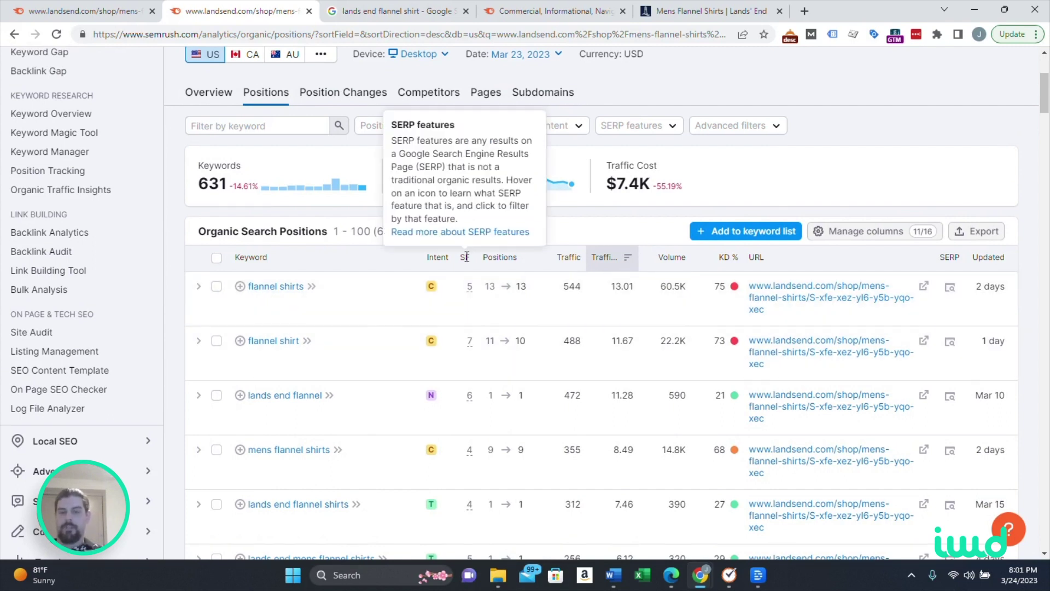
{"action": "left_click_drag", "start_coordinate": [472, 291], "coordinate": [509, 325]}
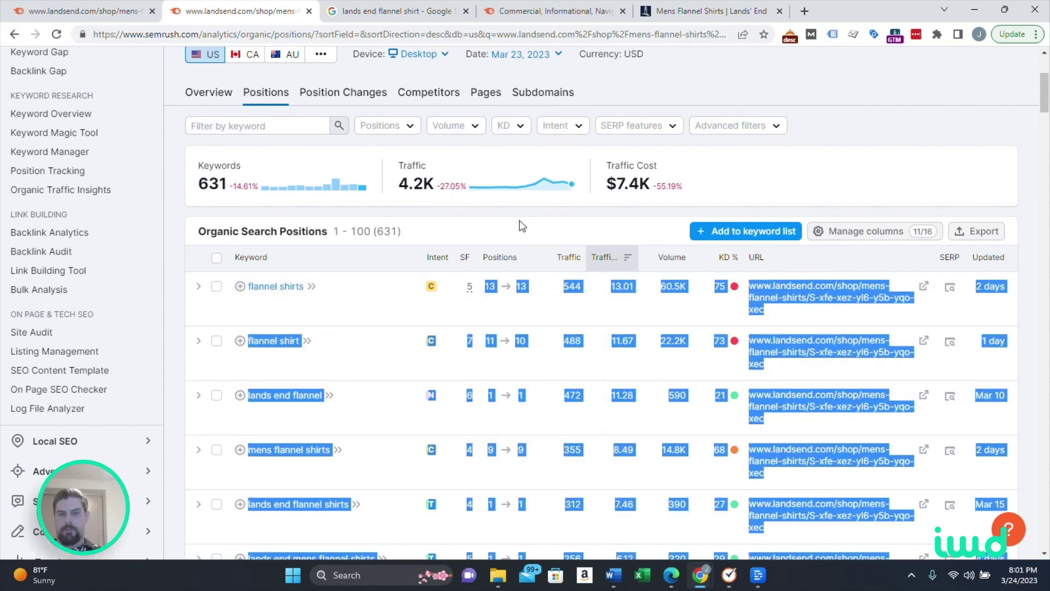
{"action": "left_click", "coordinate": [469, 287]}
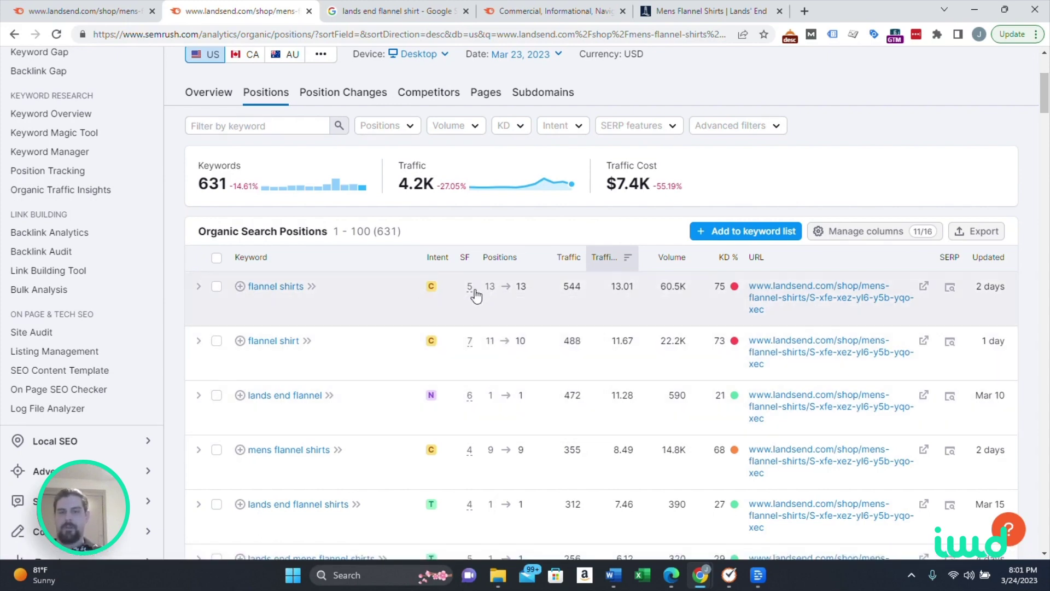
{"action": "left_click", "coordinate": [394, 12]}
{"action": "scroll", "coordinate": [729, 272], "scroll_direction": "down", "scroll_amount": 10}
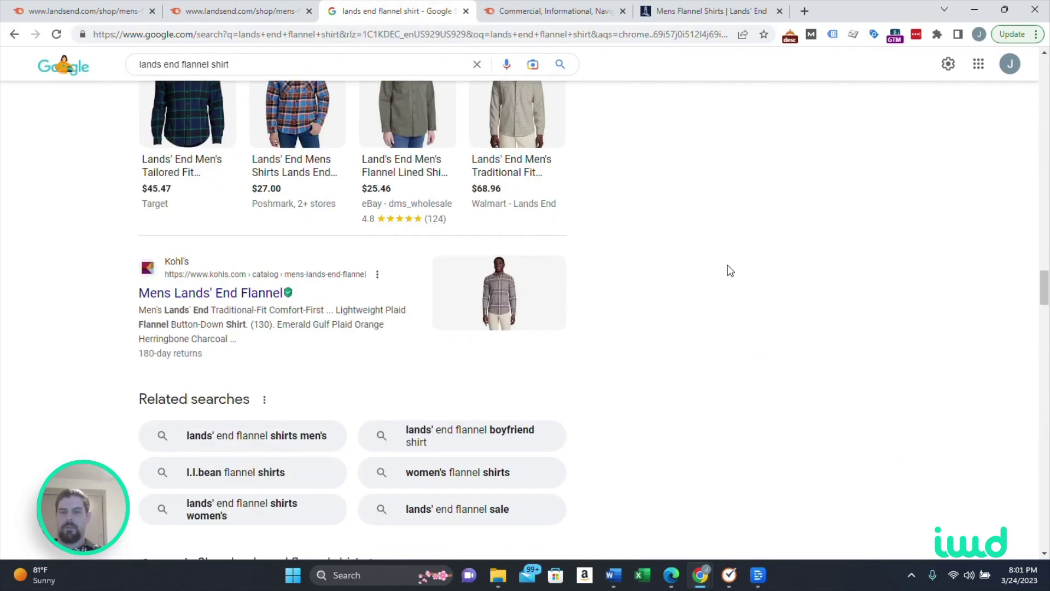
{"action": "scroll", "coordinate": [394, 262], "scroll_direction": "up", "scroll_amount": 15}
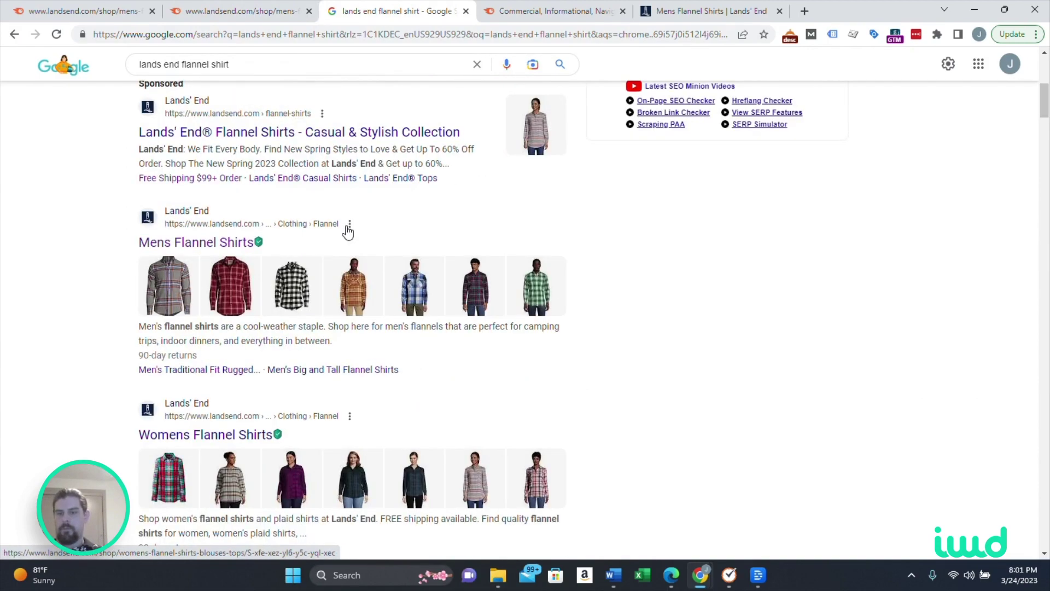
{"action": "scroll", "coordinate": [206, 230], "scroll_direction": "down", "scroll_amount": 3}
{"action": "scroll", "coordinate": [206, 230], "scroll_direction": "up", "scroll_amount": 2}
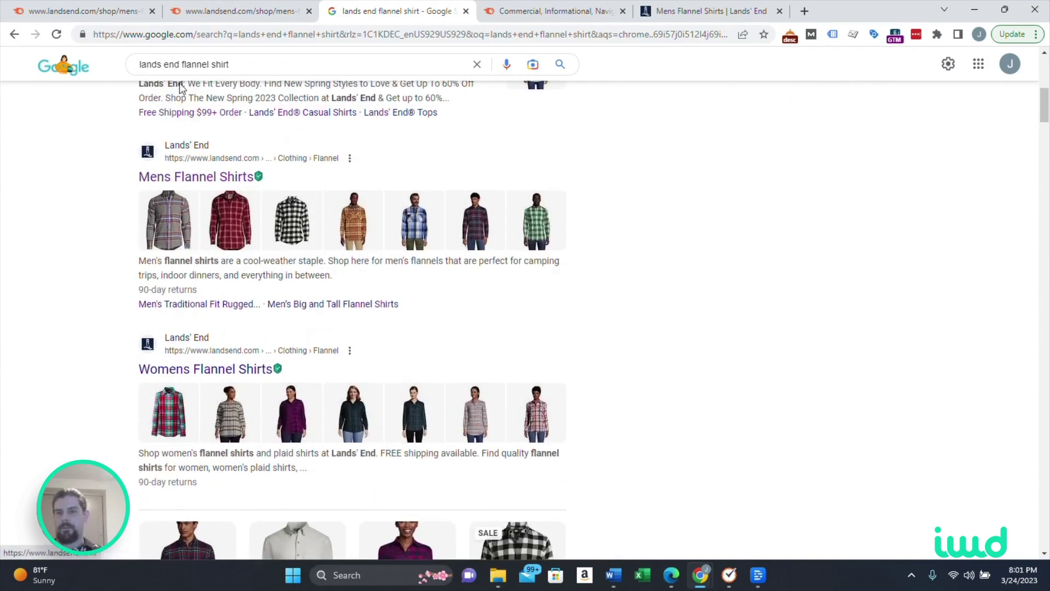
{"action": "scroll", "coordinate": [257, 171], "scroll_direction": "up", "scroll_amount": 5}
{"action": "scroll", "coordinate": [235, 219], "scroll_direction": "down", "scroll_amount": 7}
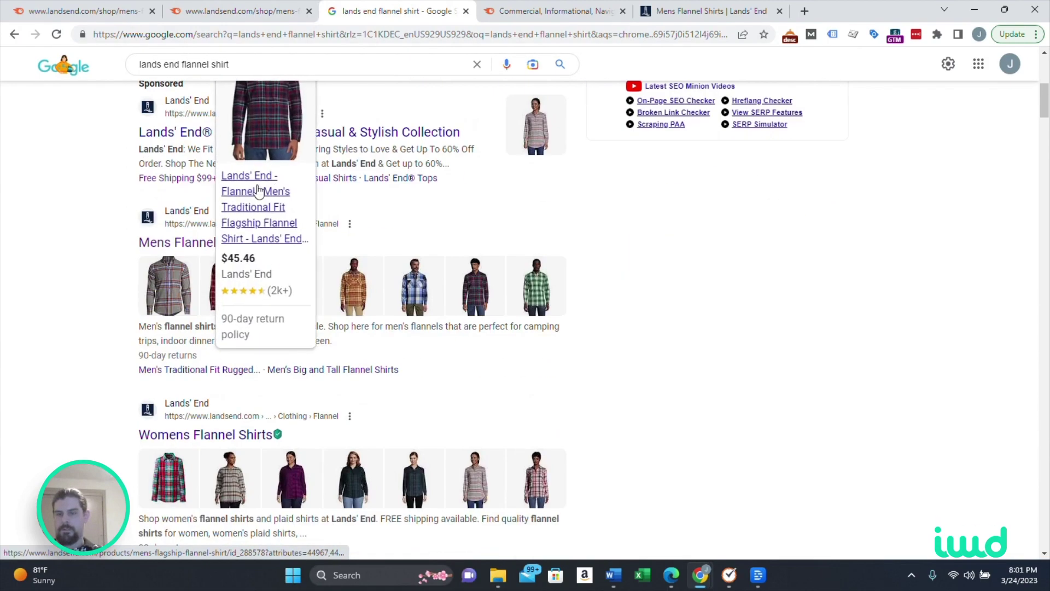
{"action": "scroll", "coordinate": [273, 218], "scroll_direction": "down", "scroll_amount": 10}
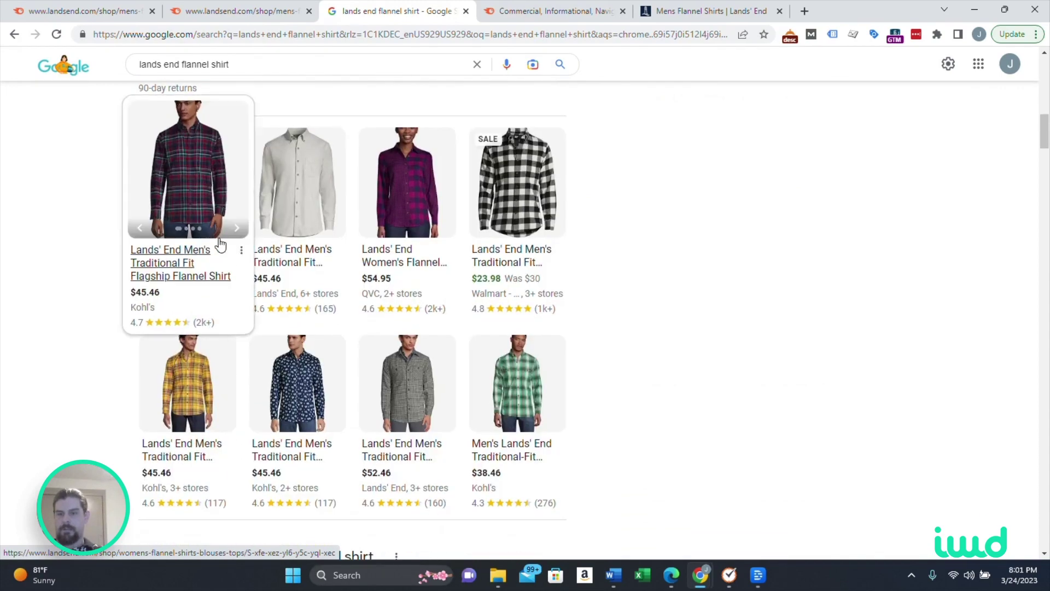
{"action": "scroll", "coordinate": [261, 222], "scroll_direction": "down", "scroll_amount": 9}
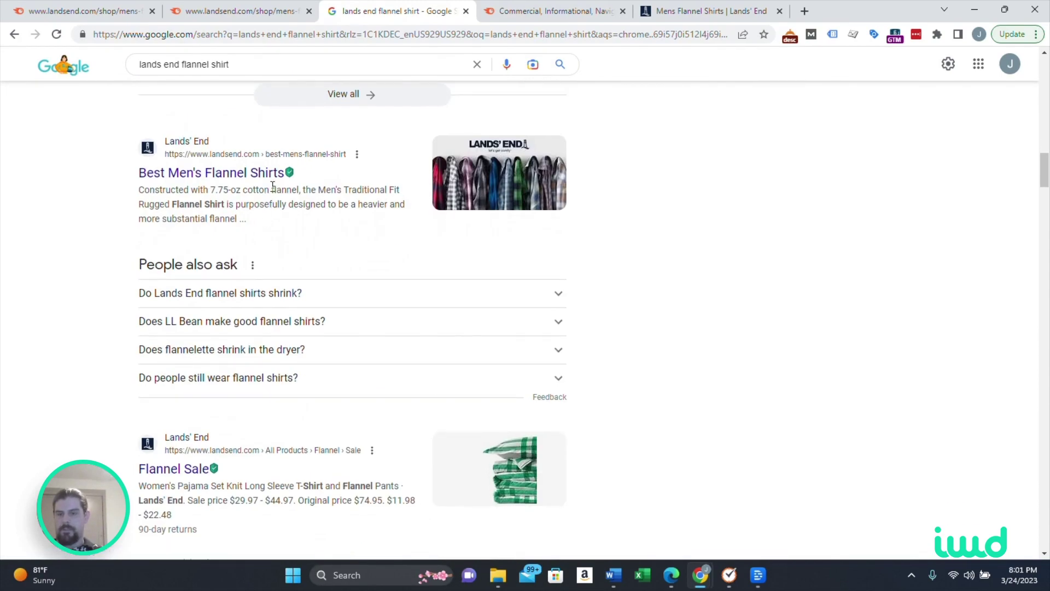
{"action": "scroll", "coordinate": [250, 323], "scroll_direction": "down", "scroll_amount": 6}
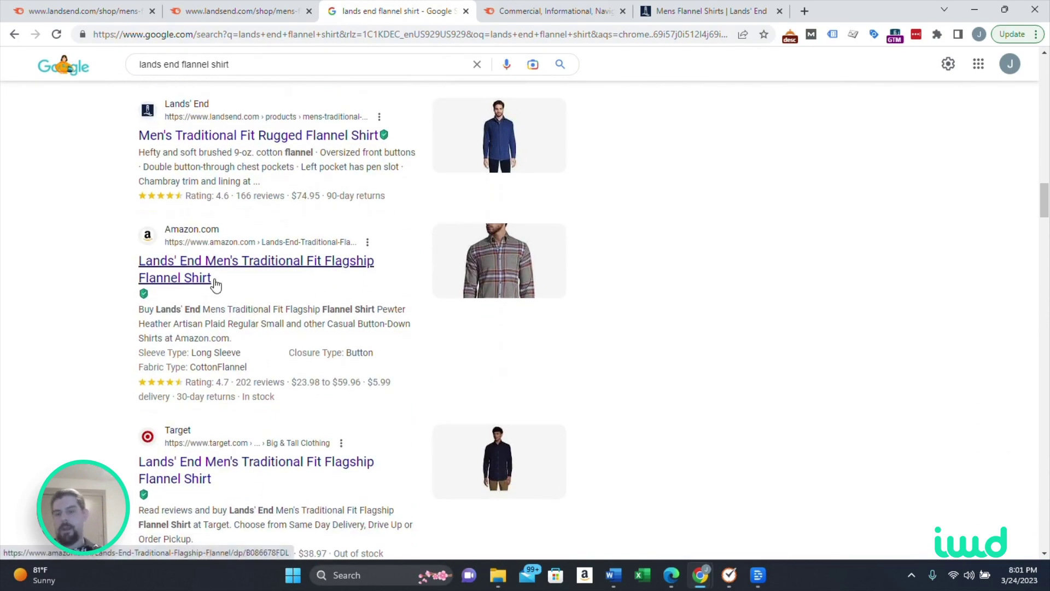
{"action": "scroll", "coordinate": [216, 283], "scroll_direction": "down", "scroll_amount": 4}
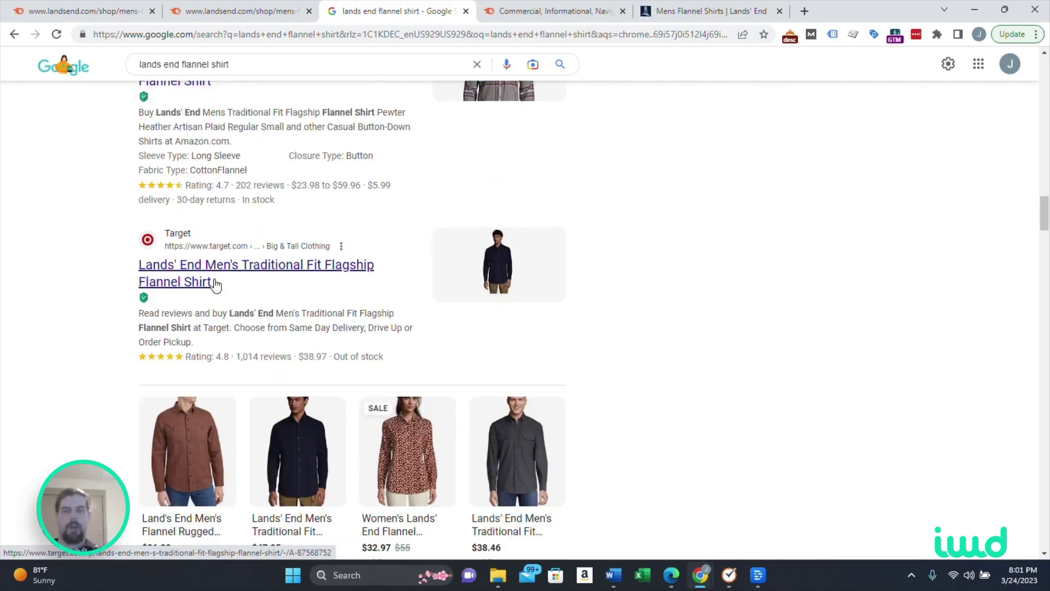
{"action": "left_click", "coordinate": [227, 11]}
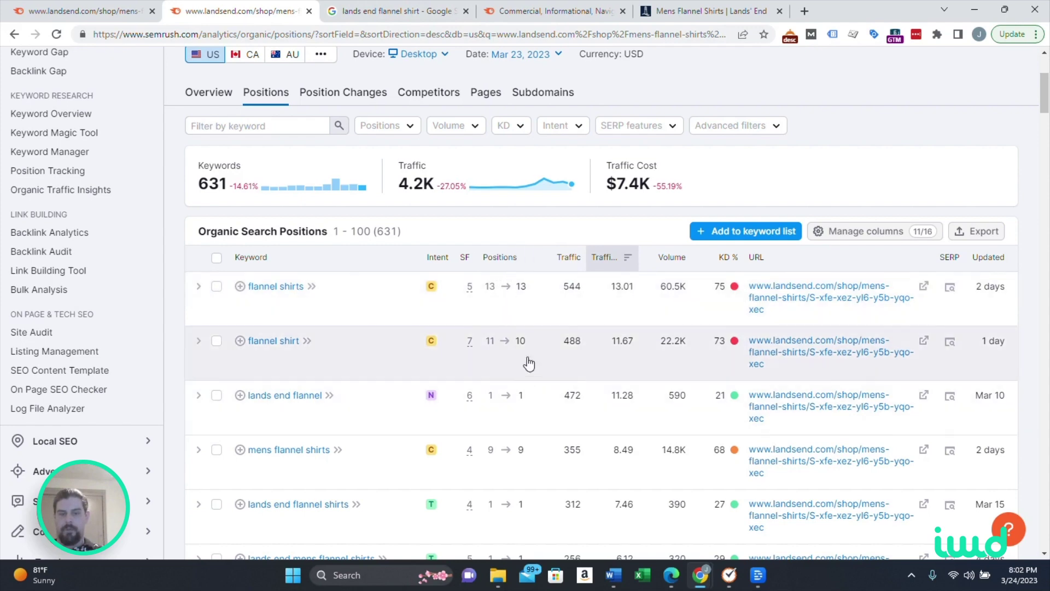
{"action": "scroll", "coordinate": [527, 363], "scroll_direction": "down", "scroll_amount": 8}
{"action": "scroll", "coordinate": [532, 340], "scroll_direction": "down", "scroll_amount": 5}
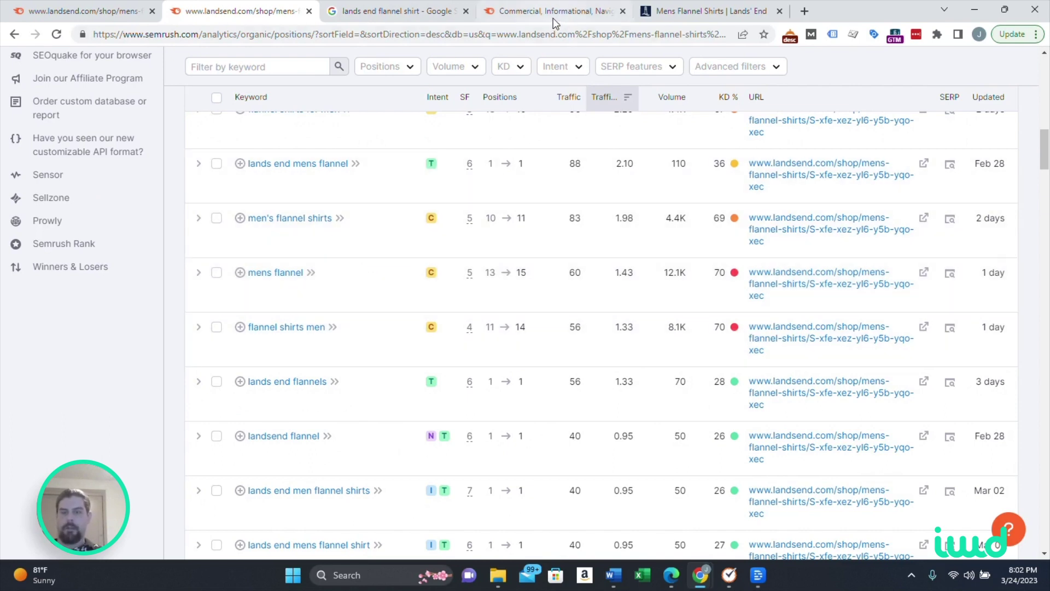
{"action": "scroll", "coordinate": [564, 314], "scroll_direction": "up", "scroll_amount": 10}
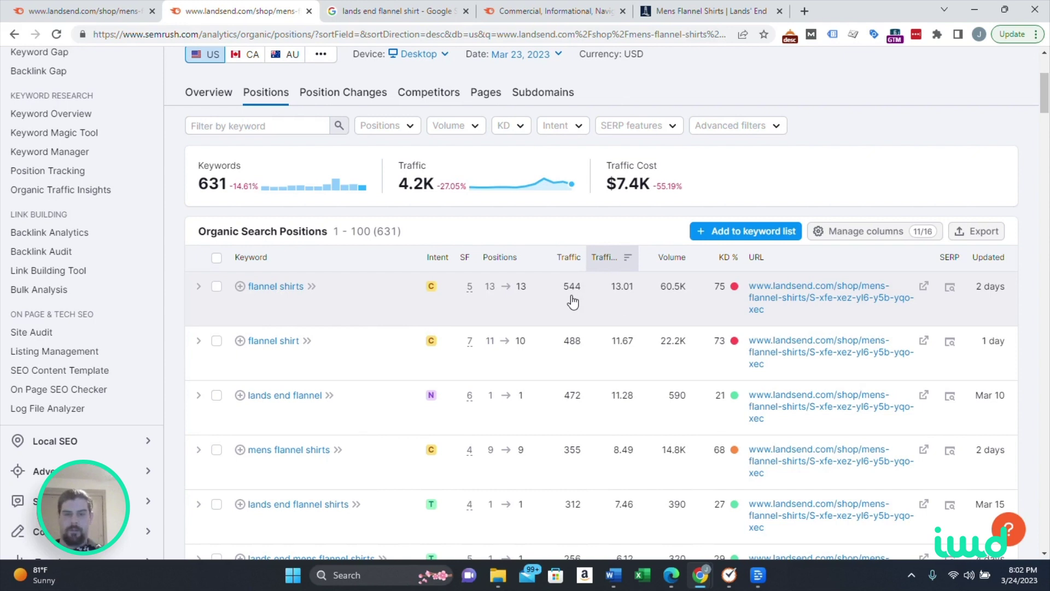
{"action": "mouse_move", "coordinate": [606, 262]}
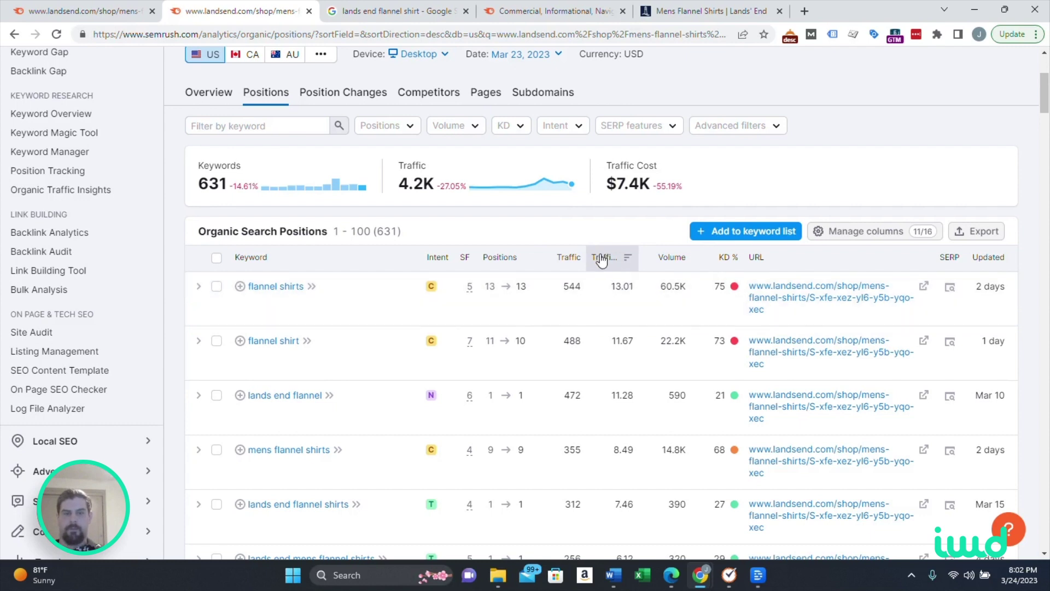
{"action": "mouse_move", "coordinate": [668, 294]}
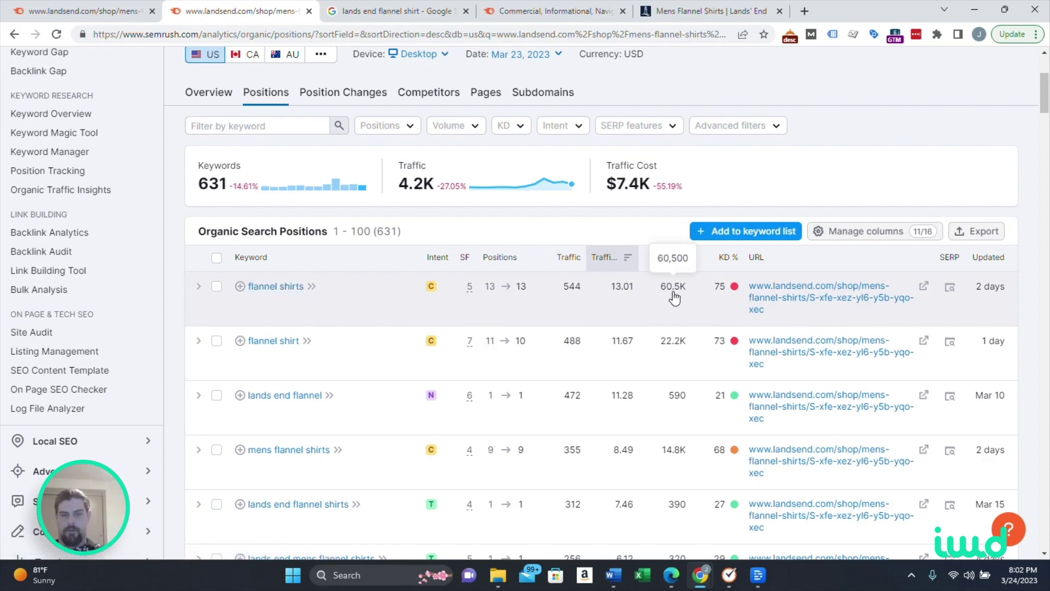
{"action": "mouse_move", "coordinate": [725, 261]}
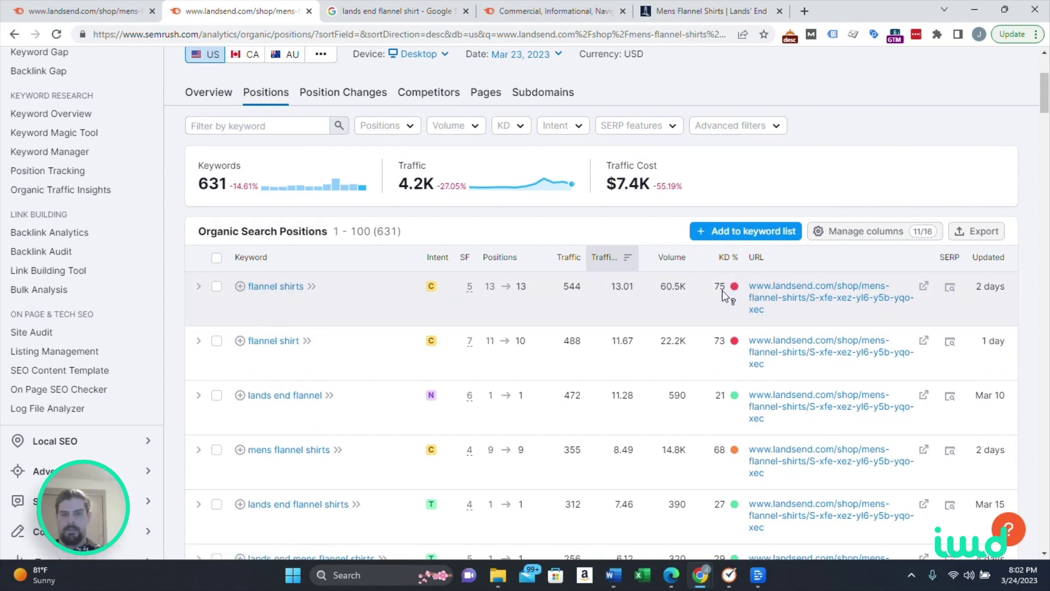
{"action": "mouse_move", "coordinate": [735, 289]}
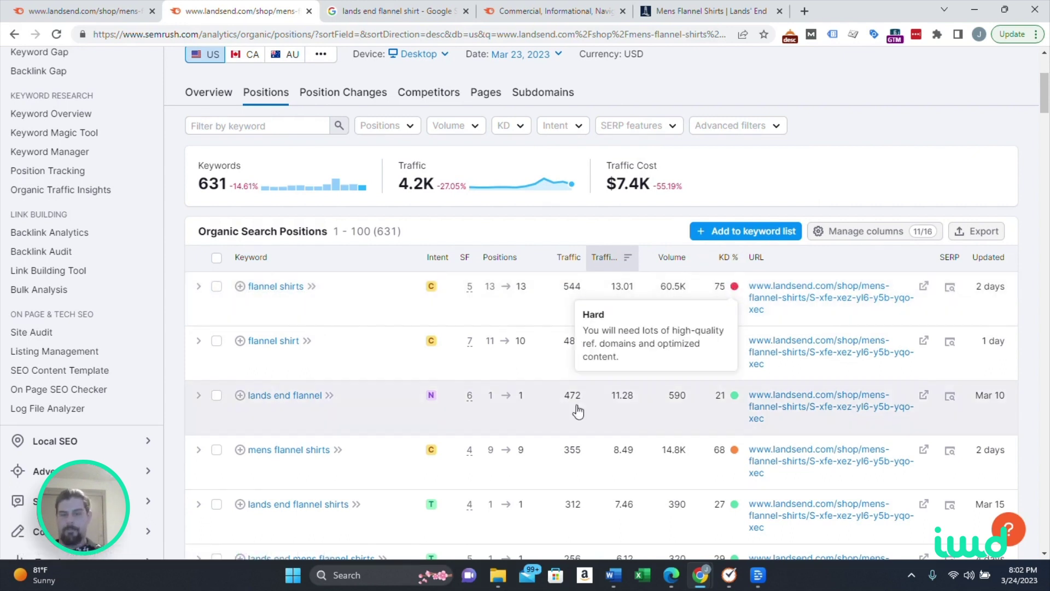
{"action": "mouse_move", "coordinate": [735, 398]}
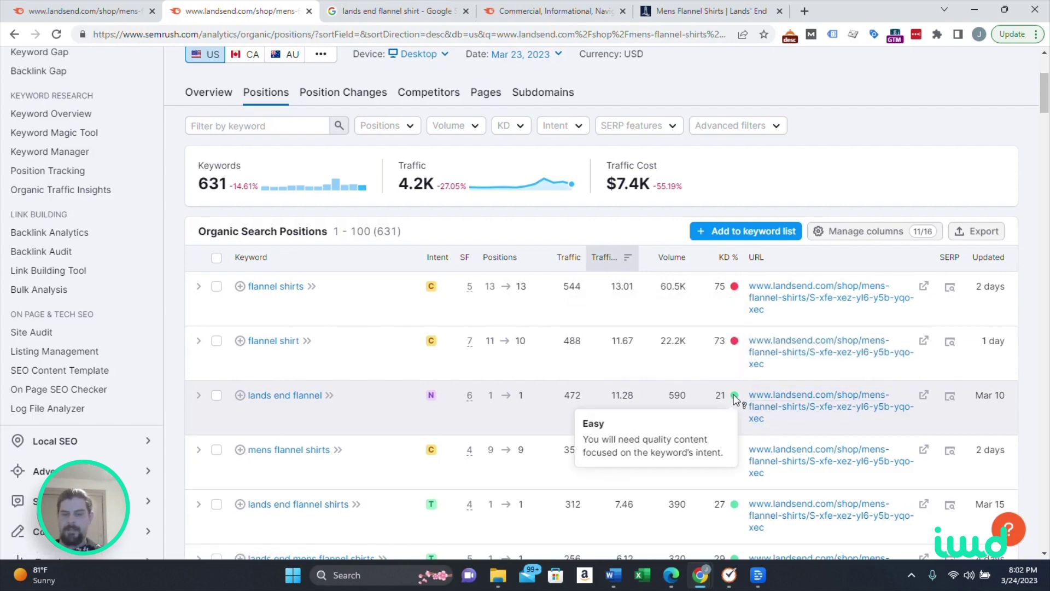
{"action": "left_click", "coordinate": [376, 8]}
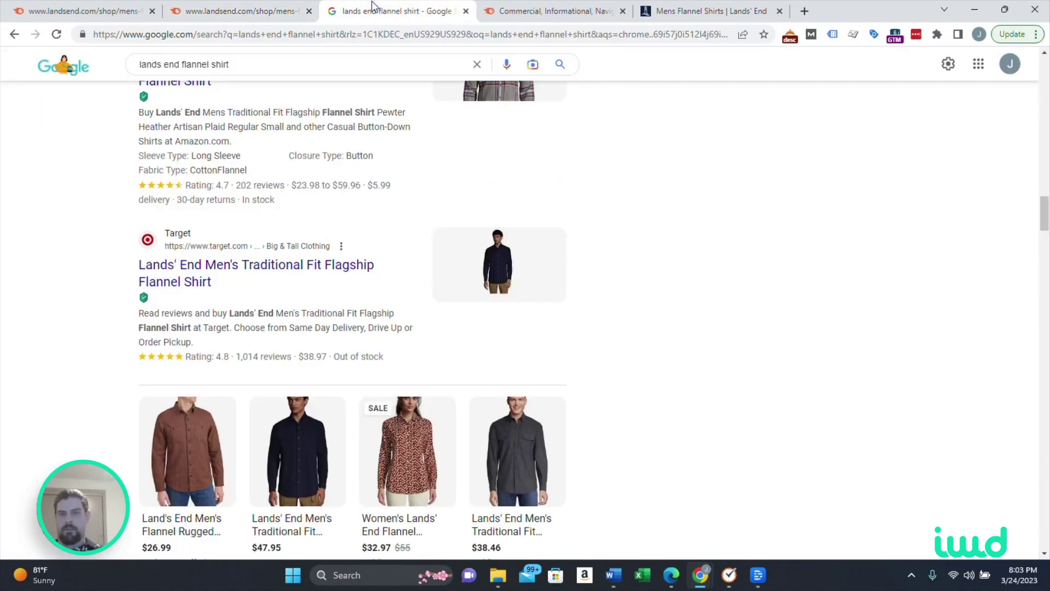
{"action": "double_click", "coordinate": [214, 66]}
{"action": "key", "text": "BackSpace"}
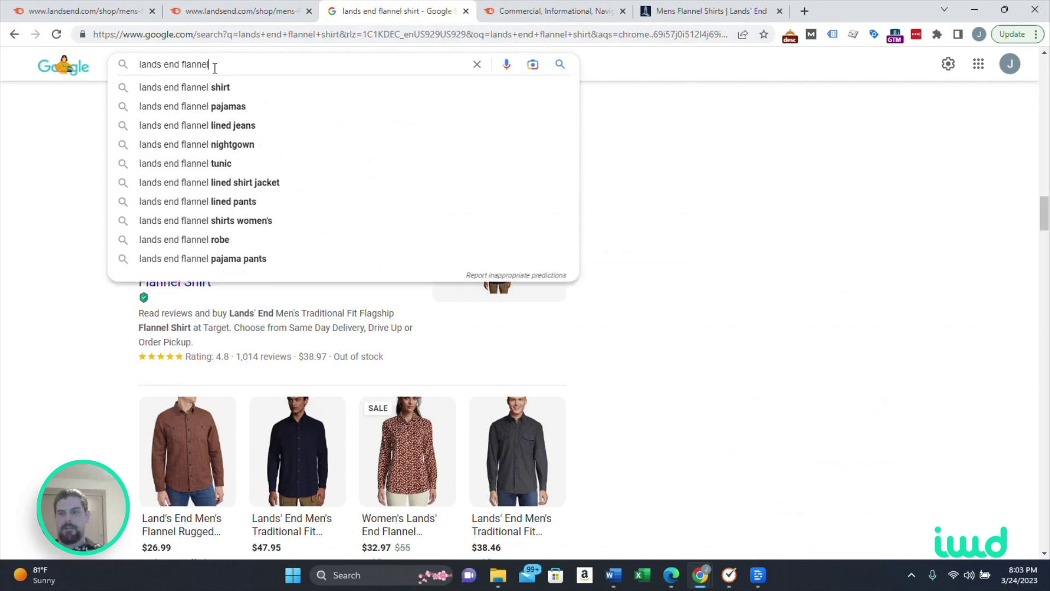
{"action": "key", "text": "Return"}
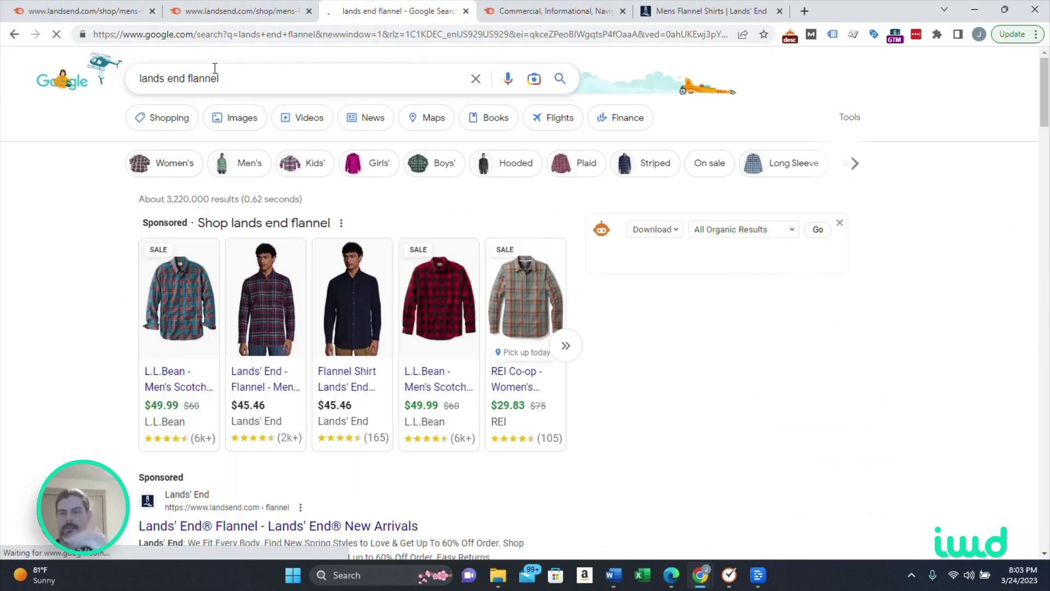
{"action": "scroll", "coordinate": [145, 307], "scroll_direction": "down", "scroll_amount": 5}
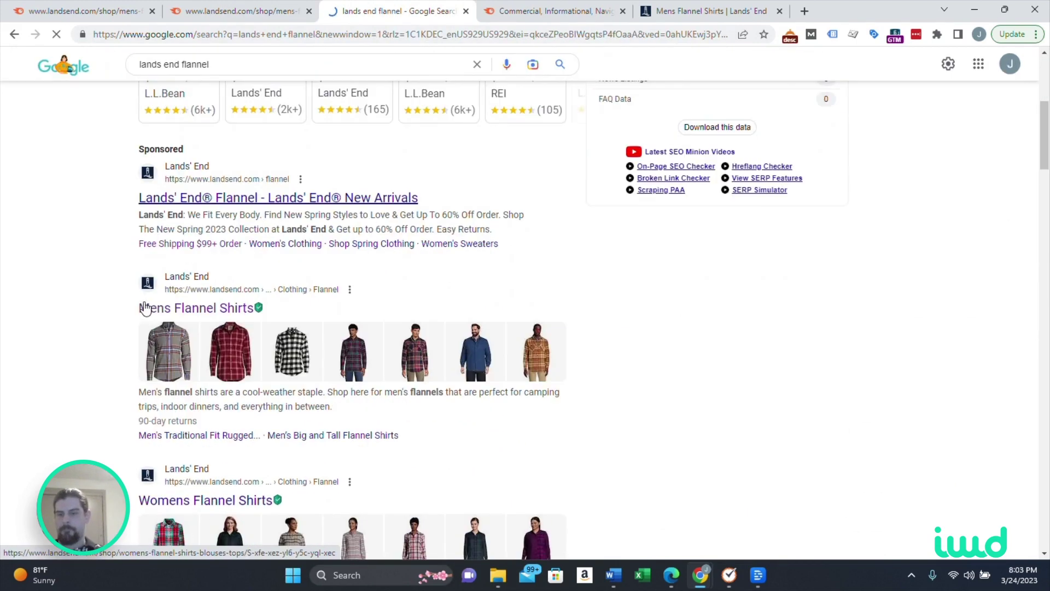
{"action": "scroll", "coordinate": [203, 285], "scroll_direction": "down", "scroll_amount": 4}
{"action": "scroll", "coordinate": [203, 290], "scroll_direction": "down", "scroll_amount": 3}
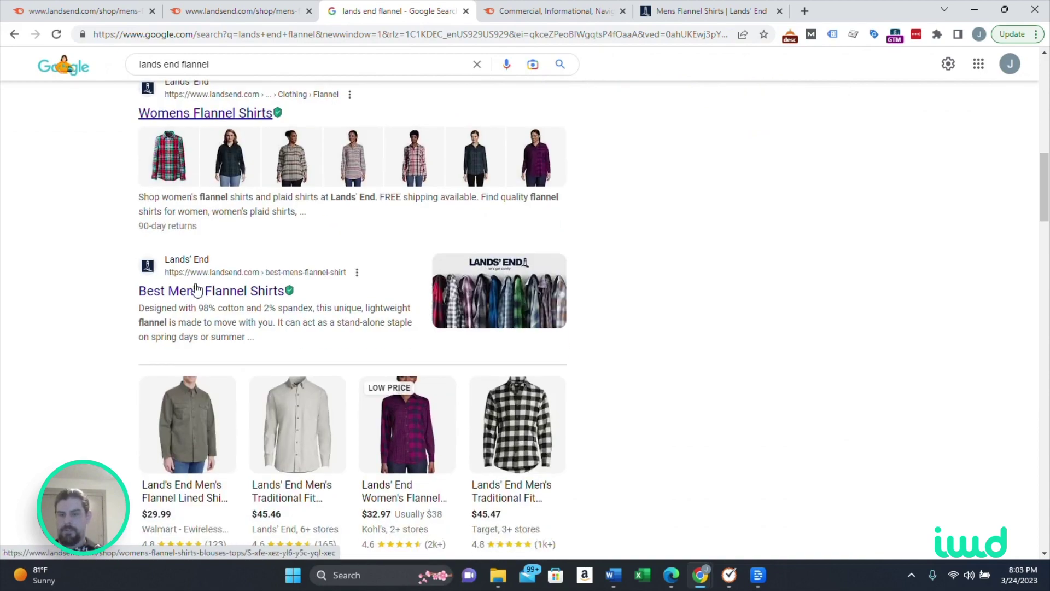
{"action": "scroll", "coordinate": [207, 298], "scroll_direction": "down", "scroll_amount": 5}
{"action": "scroll", "coordinate": [219, 306], "scroll_direction": "down", "scroll_amount": 6}
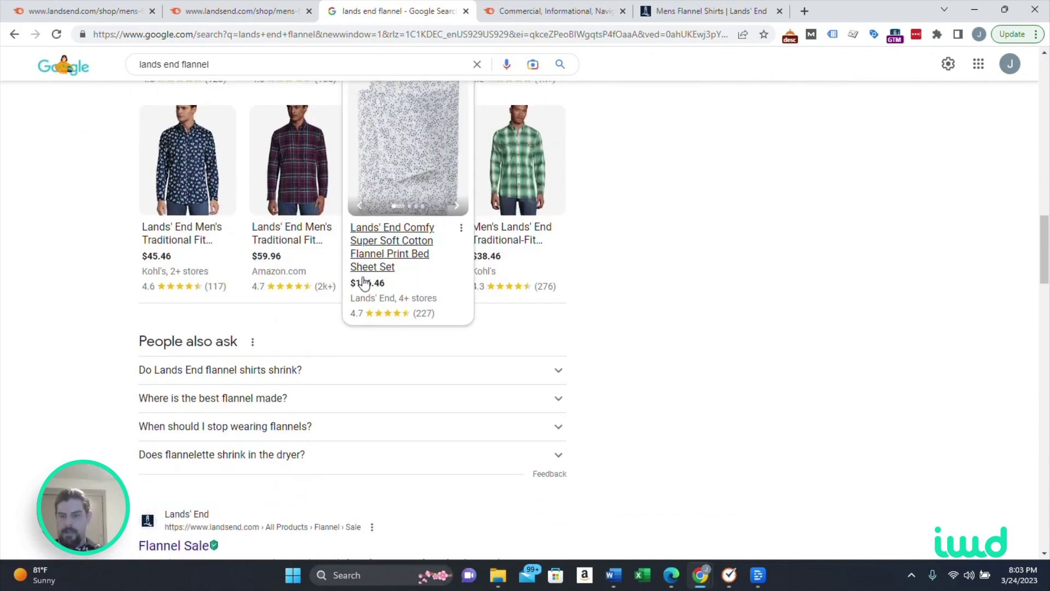
{"action": "scroll", "coordinate": [219, 307], "scroll_direction": "down", "scroll_amount": 7}
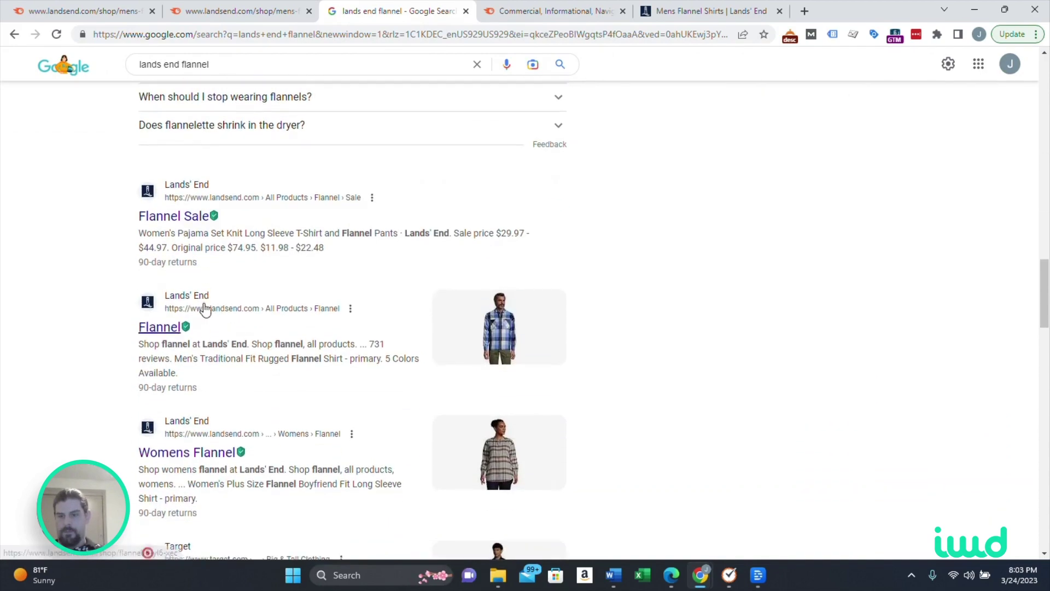
{"action": "scroll", "coordinate": [208, 292], "scroll_direction": "down", "scroll_amount": 7}
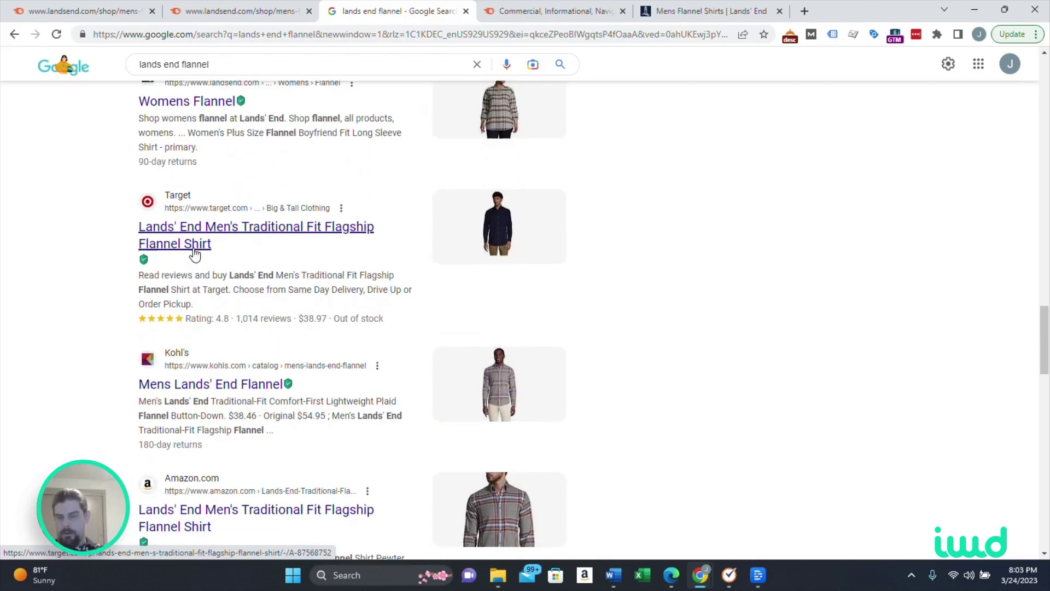
{"action": "scroll", "coordinate": [211, 295], "scroll_direction": "down", "scroll_amount": 5}
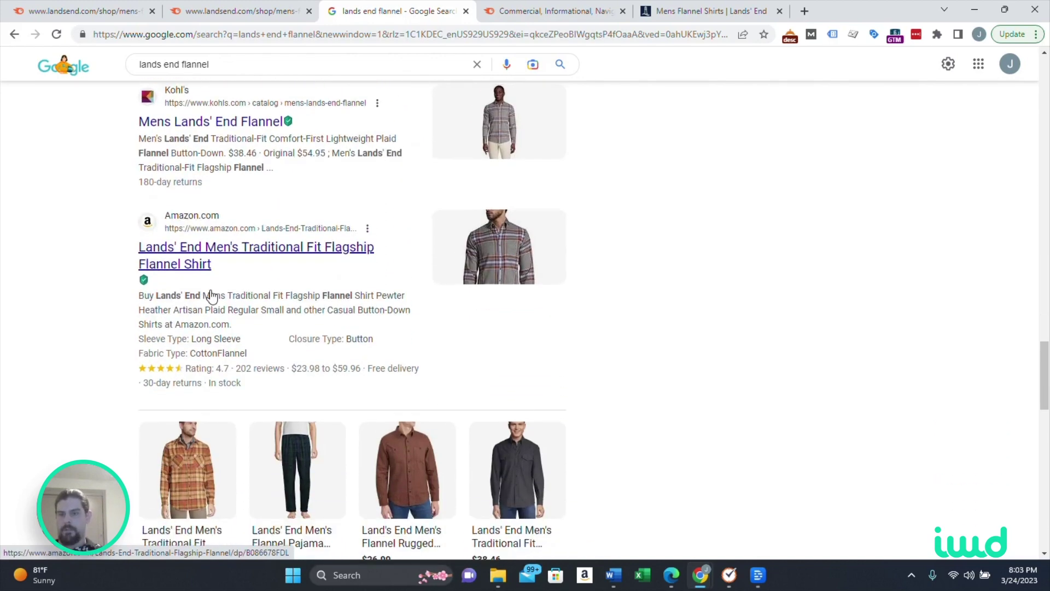
Return to the Semrush Positions report and scroll through its keyword table.
{"action": "left_click", "coordinate": [240, 11]}
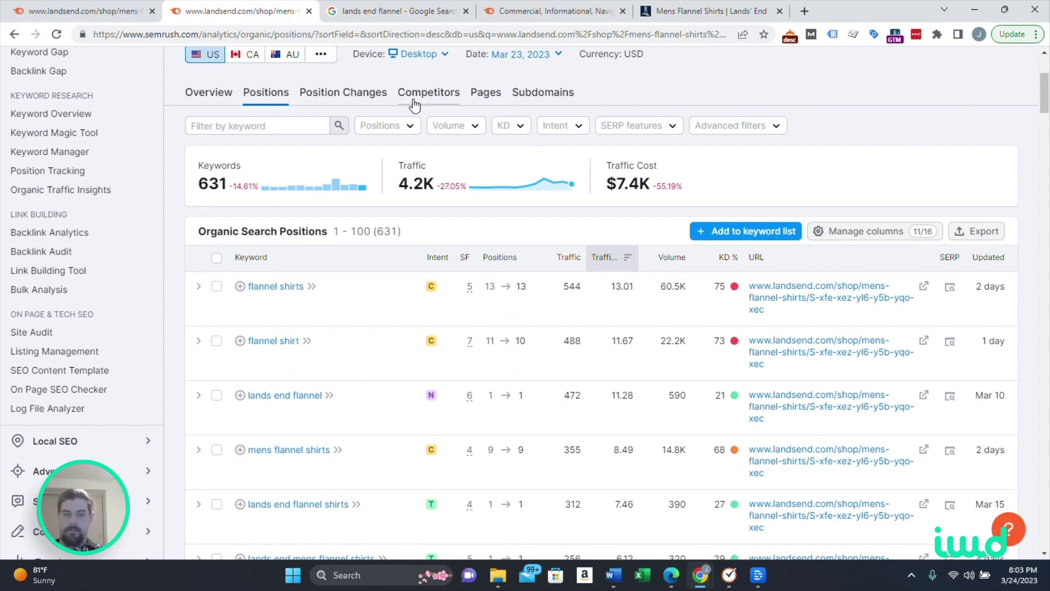
{"action": "mouse_move", "coordinate": [732, 396]}
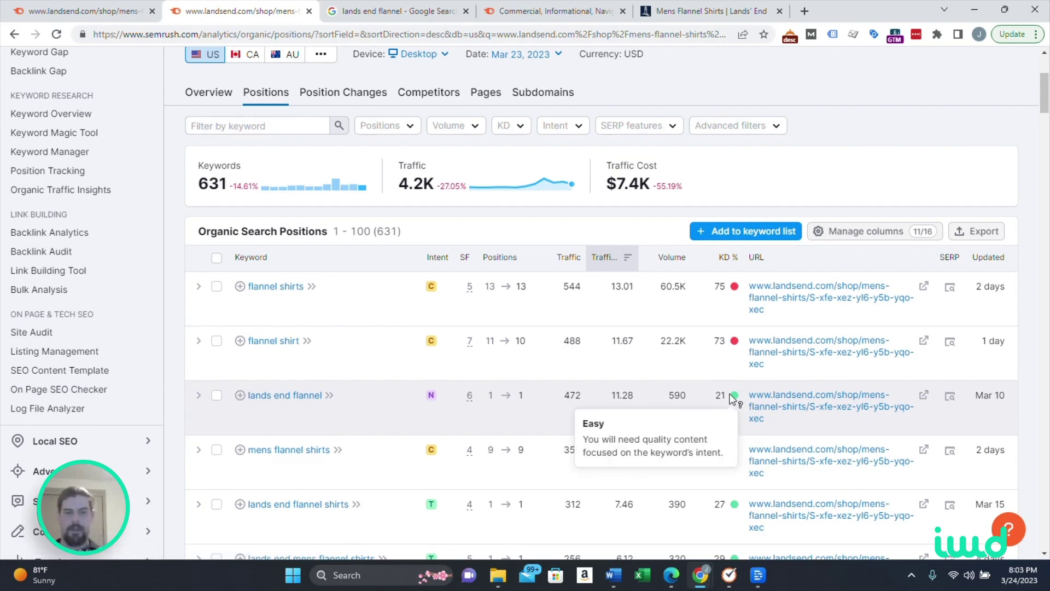
{"action": "scroll", "coordinate": [433, 390], "scroll_direction": "up", "scroll_amount": 3}
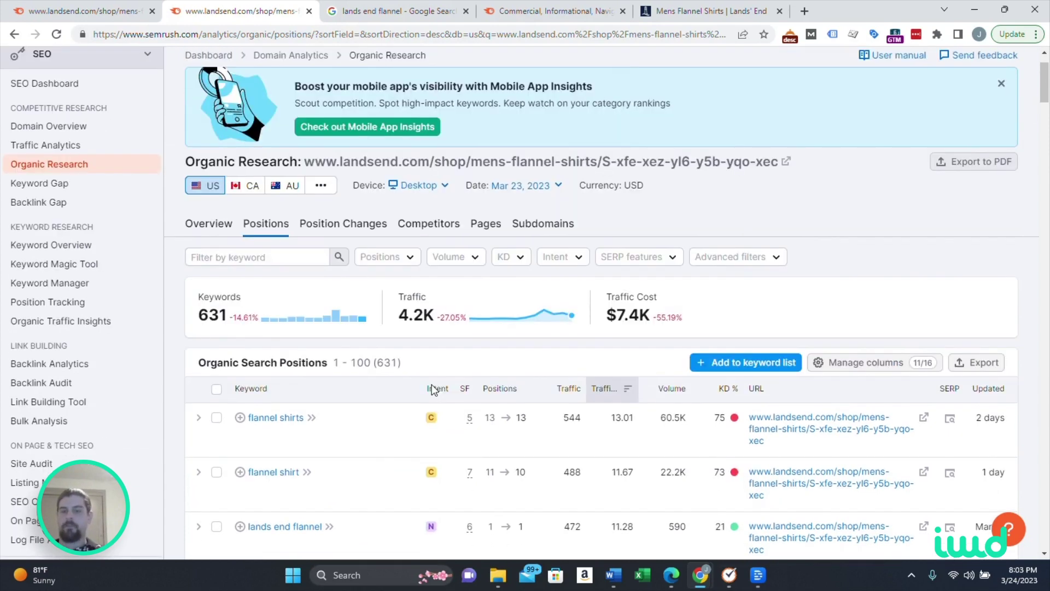
{"action": "scroll", "coordinate": [279, 427], "scroll_direction": "down", "scroll_amount": 3}
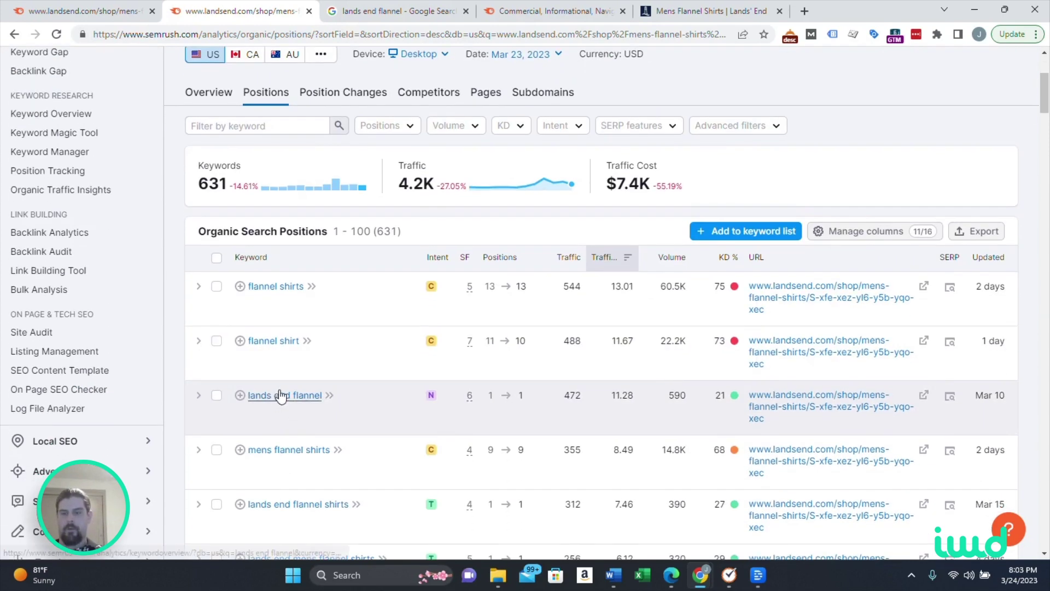
{"action": "scroll", "coordinate": [306, 438], "scroll_direction": "up", "scroll_amount": 4}
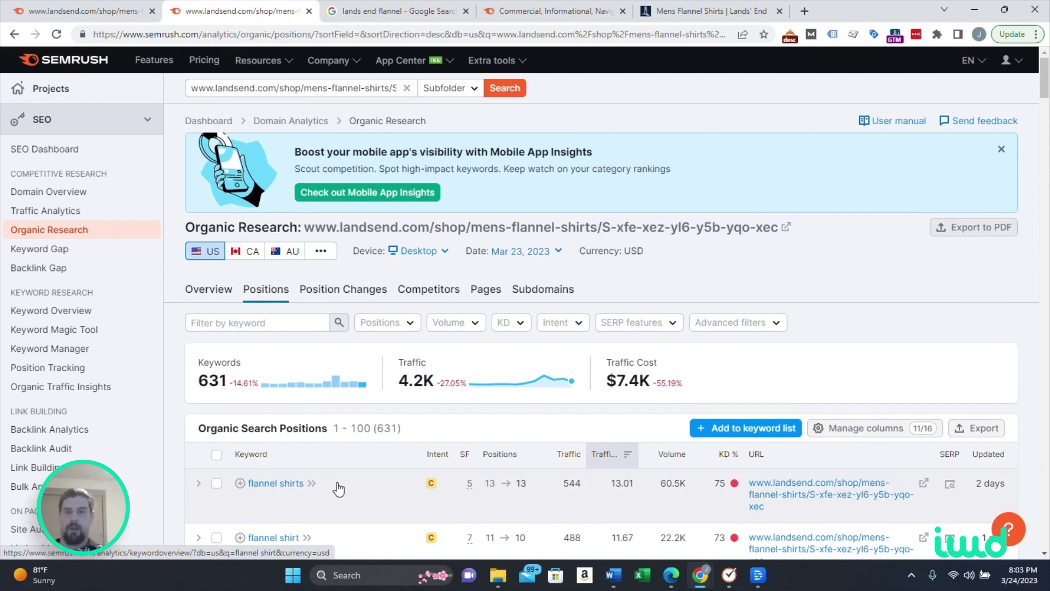
{"action": "scroll", "coordinate": [342, 470], "scroll_direction": "down", "scroll_amount": 3}
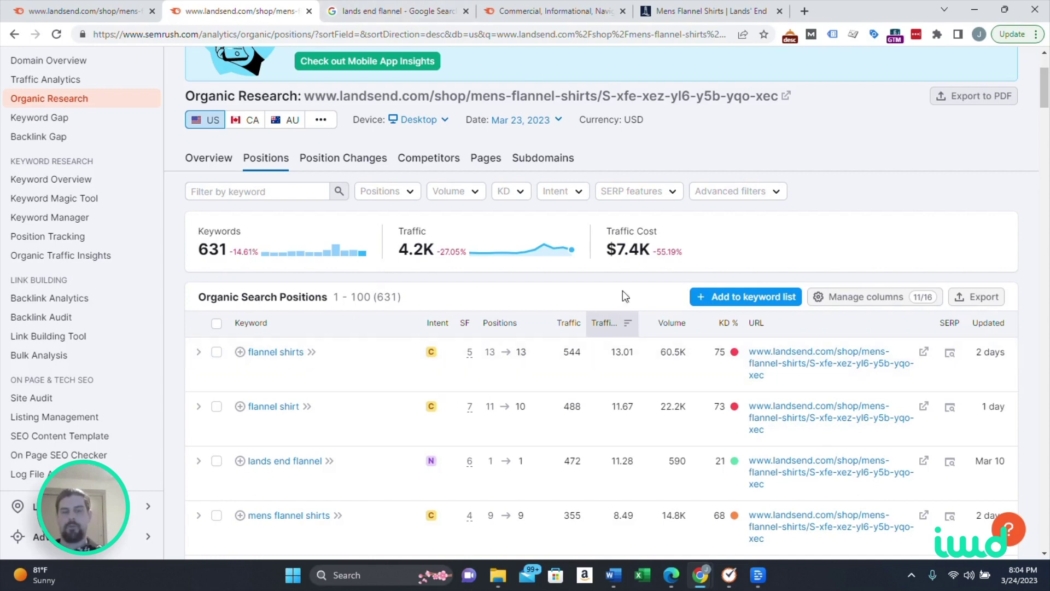
Apply an advanced filter excluding keywords containing 'lands end', leaving 611 keywords.
{"action": "left_click", "coordinate": [714, 197]}
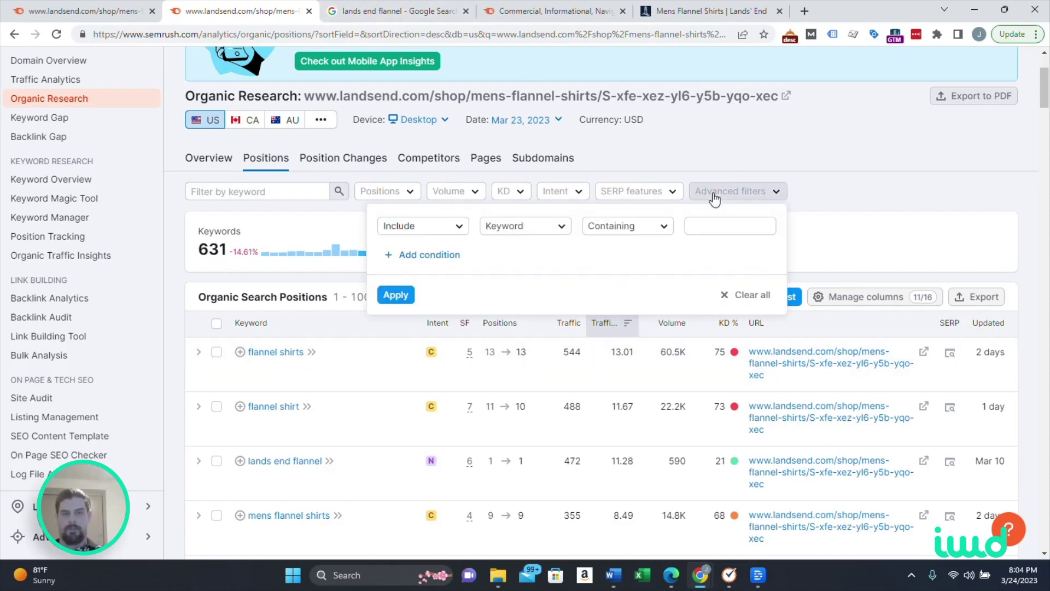
{"action": "left_click", "coordinate": [423, 226]}
{"action": "left_click", "coordinate": [448, 272]}
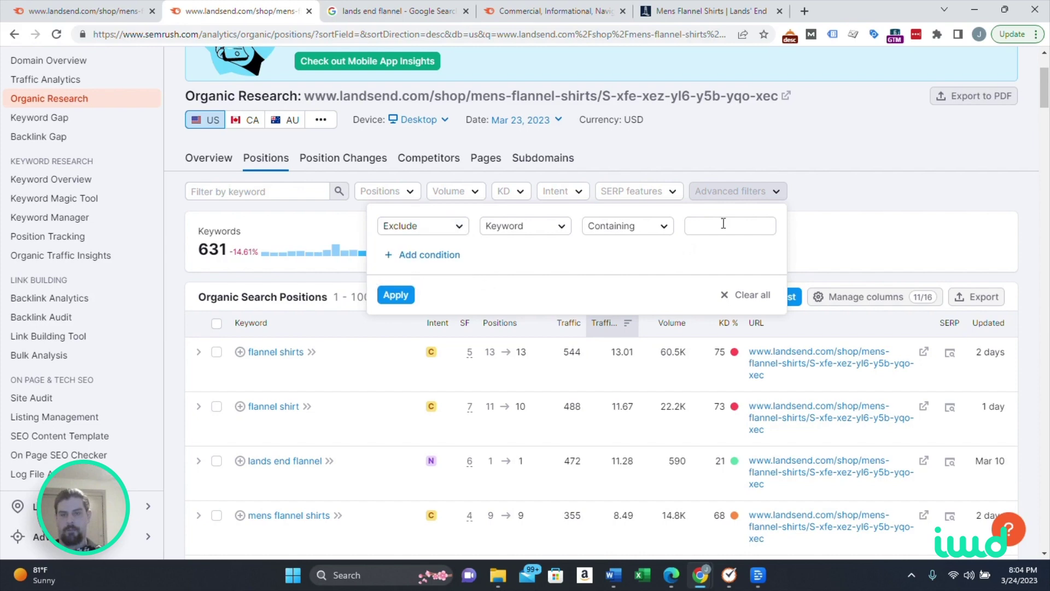
{"action": "left_click", "coordinate": [728, 222]}
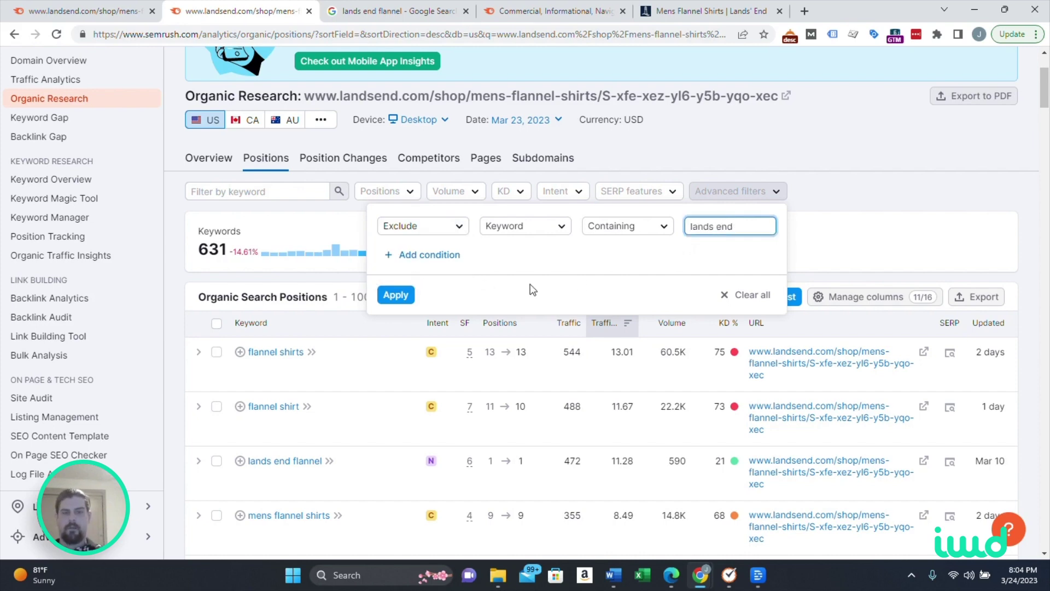
{"action": "left_click", "coordinate": [395, 295]}
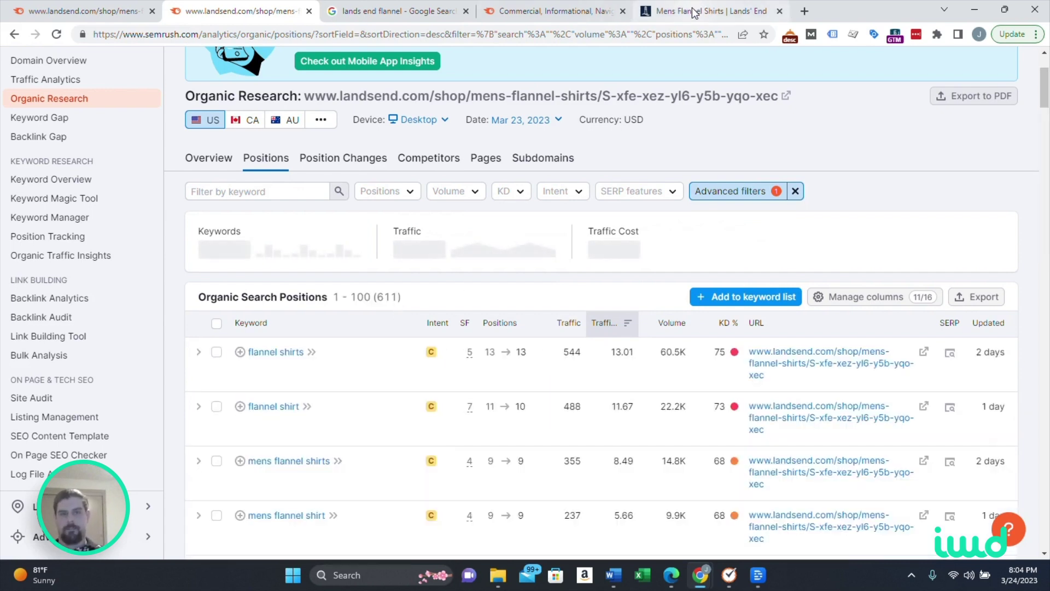
{"action": "left_click", "coordinate": [739, 10]}
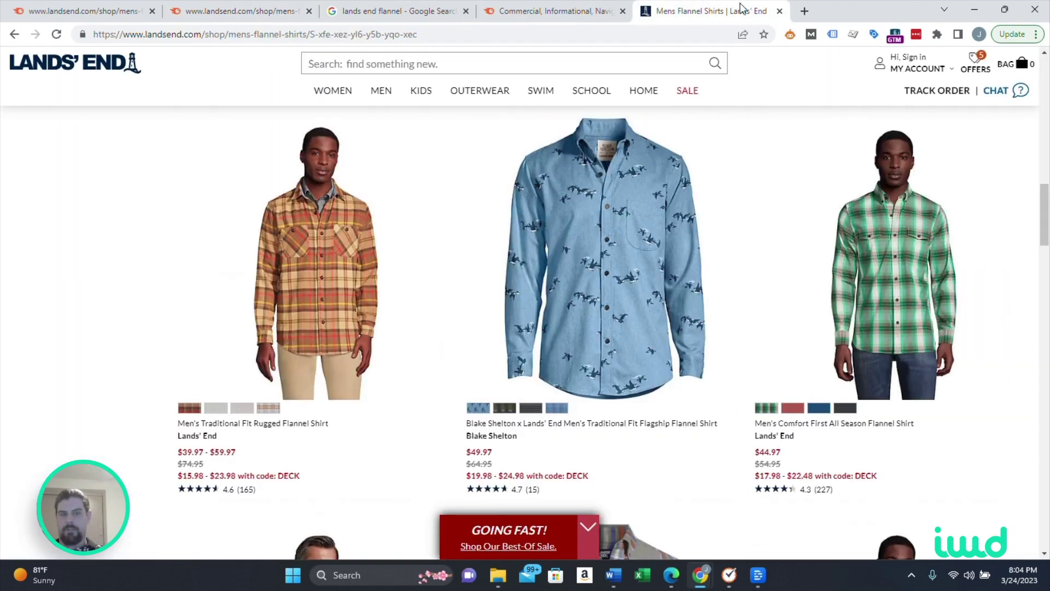
{"action": "left_click", "coordinate": [242, 16]}
{"action": "scroll", "coordinate": [305, 339], "scroll_direction": "down", "scroll_amount": 10}
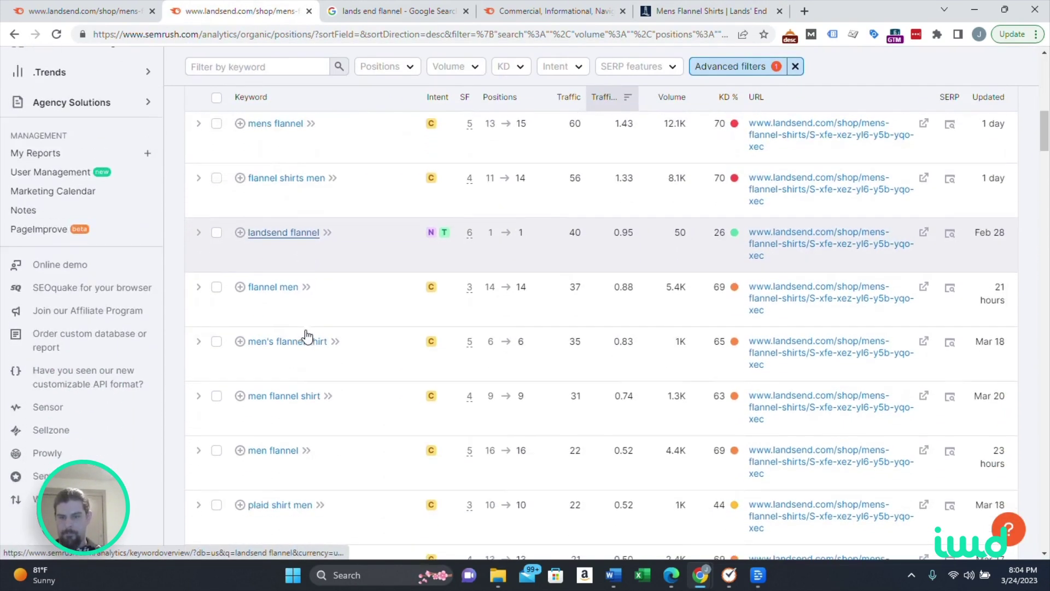
{"action": "scroll", "coordinate": [306, 335], "scroll_direction": "down", "scroll_amount": 10}
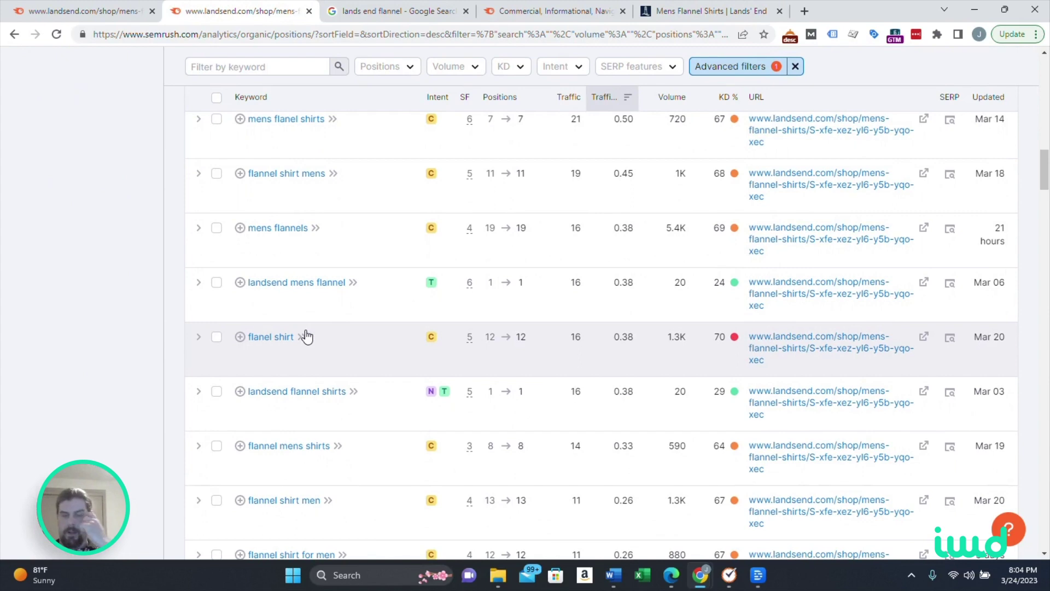
{"action": "scroll", "coordinate": [300, 325], "scroll_direction": "down", "scroll_amount": 5}
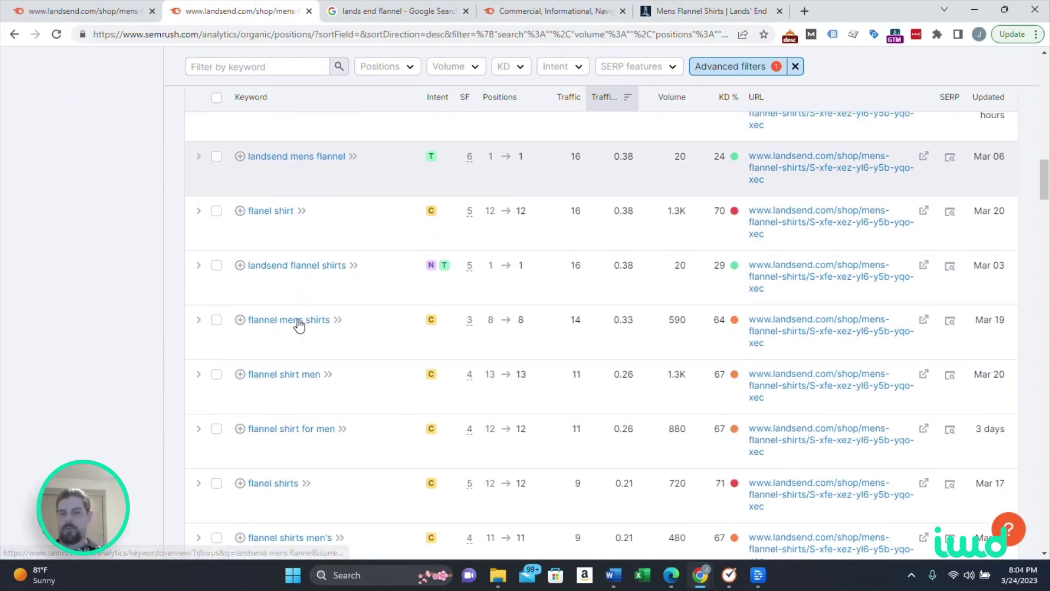
{"action": "scroll", "coordinate": [312, 388], "scroll_direction": "up", "scroll_amount": 20}
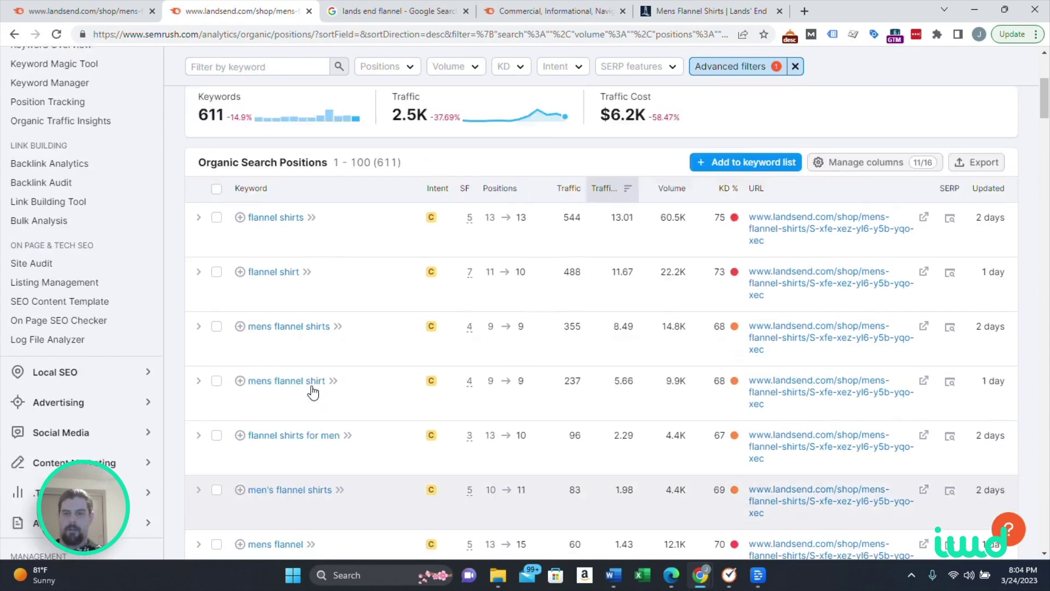
{"action": "scroll", "coordinate": [312, 389], "scroll_direction": "up", "scroll_amount": 1}
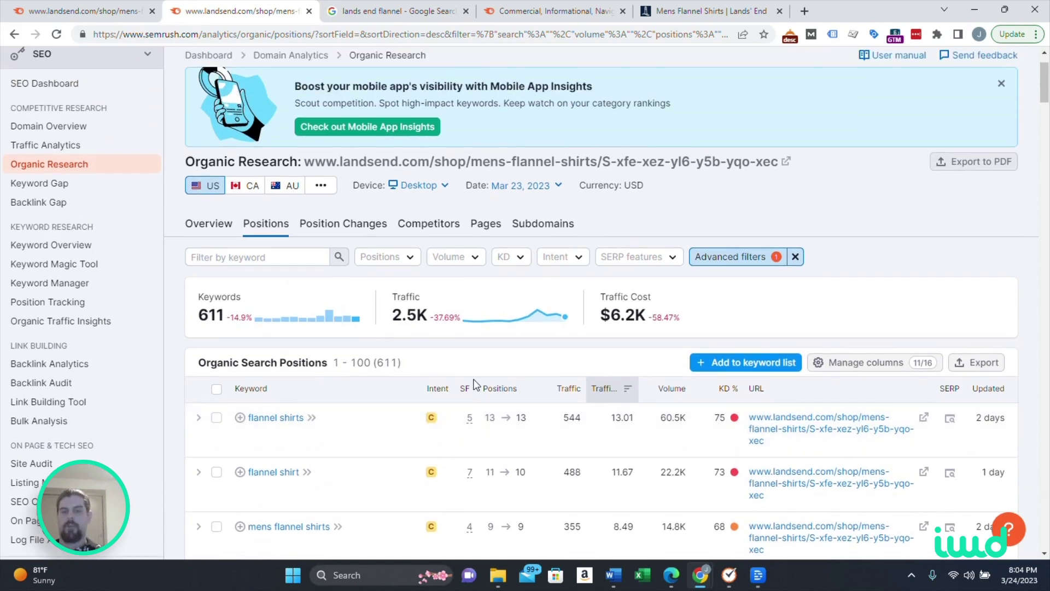
{"action": "scroll", "coordinate": [453, 304], "scroll_direction": "down", "scroll_amount": 1}
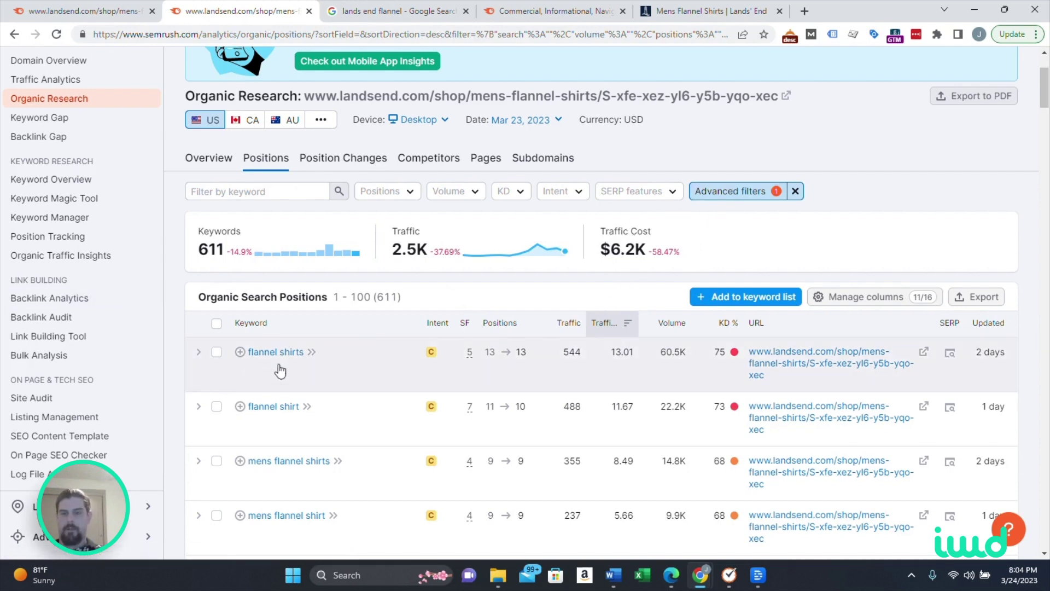
{"action": "scroll", "coordinate": [274, 352], "scroll_direction": "down", "scroll_amount": 2}
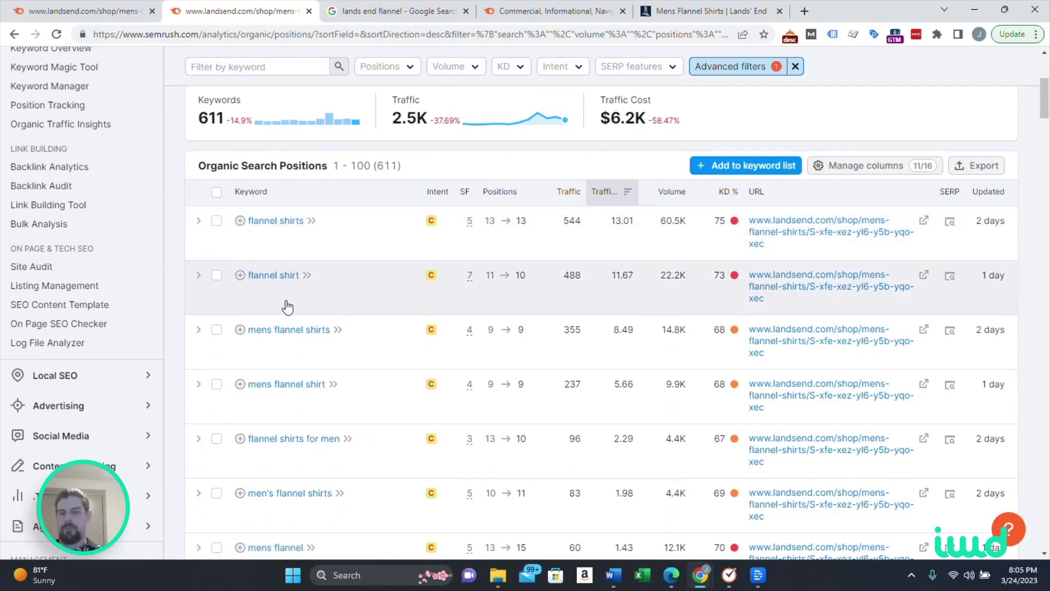
{"action": "scroll", "coordinate": [331, 354], "scroll_direction": "down", "scroll_amount": 8}
{"action": "scroll", "coordinate": [331, 354], "scroll_direction": "down", "scroll_amount": 20}
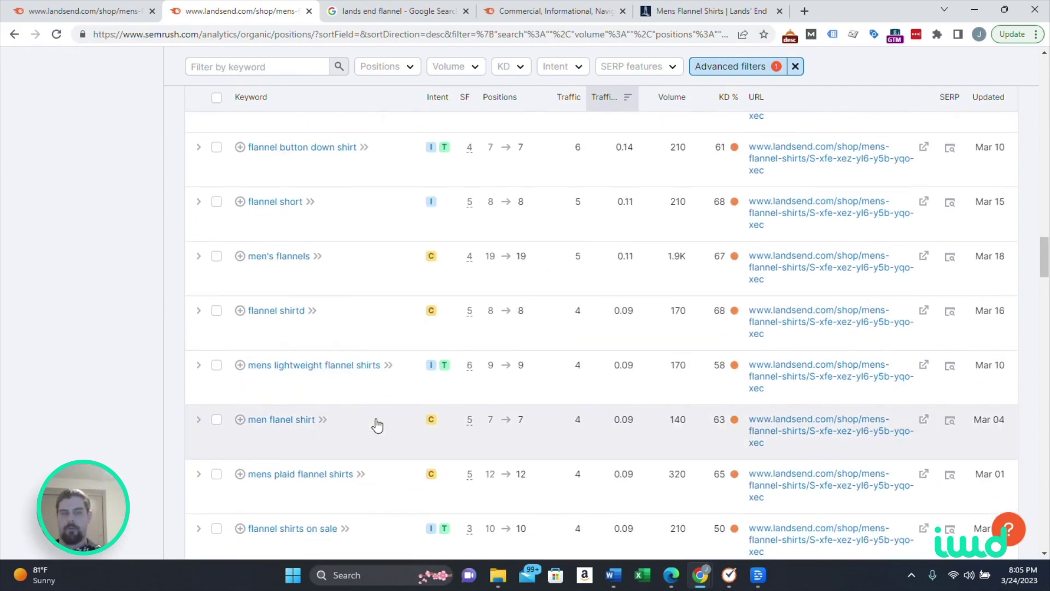
{"action": "scroll", "coordinate": [675, 363], "scroll_direction": "up", "scroll_amount": 20}
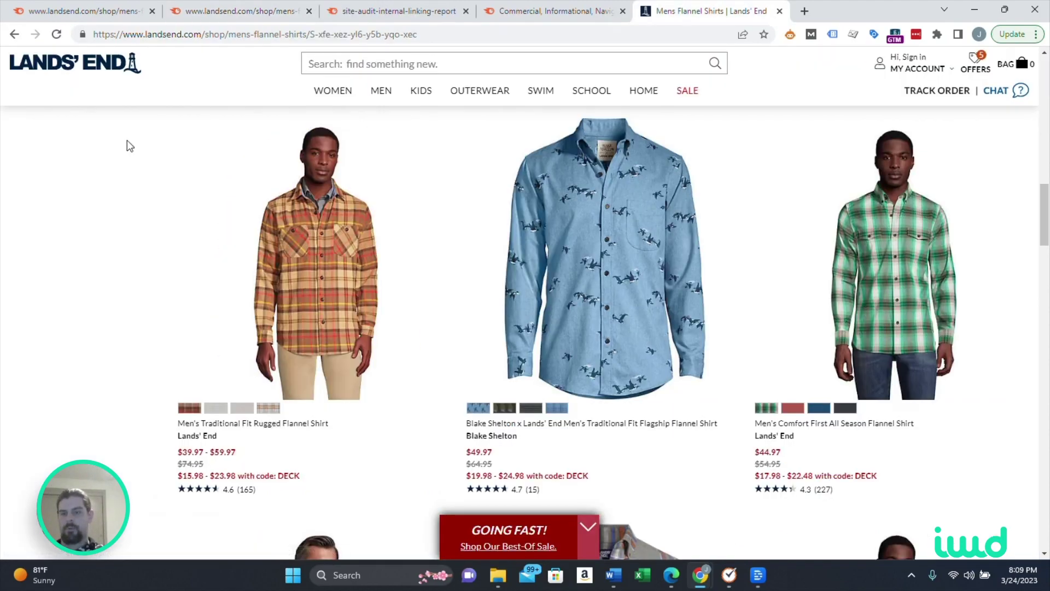
Scroll through the Men's Flannel Shirts description and product grid, including the Flagship Flannel Shirt.
{"action": "scroll", "coordinate": [125, 129], "scroll_direction": "down", "scroll_amount": 15}
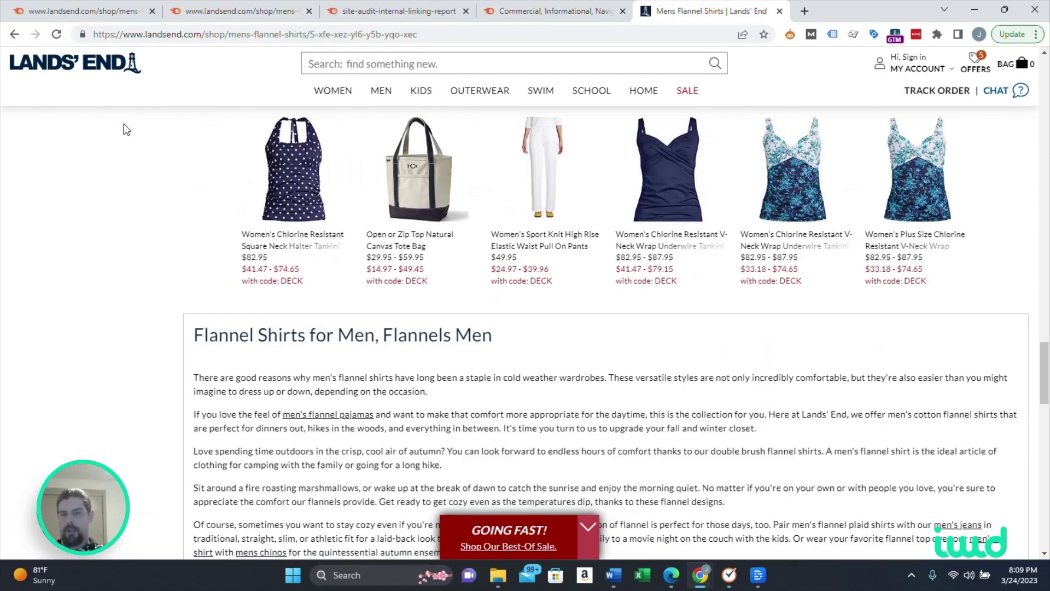
{"action": "scroll", "coordinate": [124, 129], "scroll_direction": "down", "scroll_amount": 3}
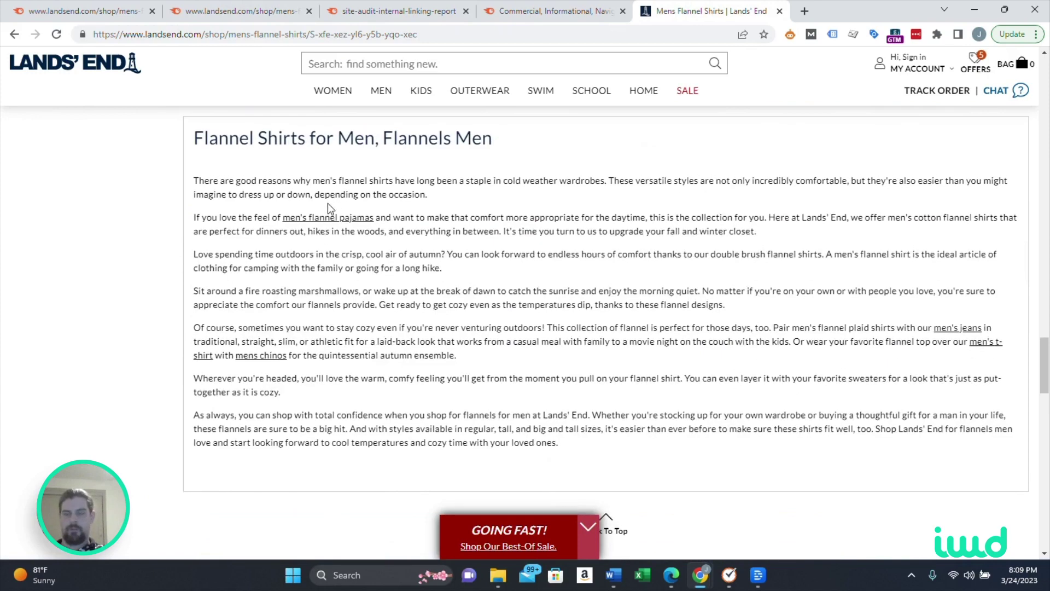
{"action": "scroll", "coordinate": [215, 171], "scroll_direction": "up", "scroll_amount": 10}
{"action": "scroll", "coordinate": [215, 171], "scroll_direction": "up", "scroll_amount": 10}
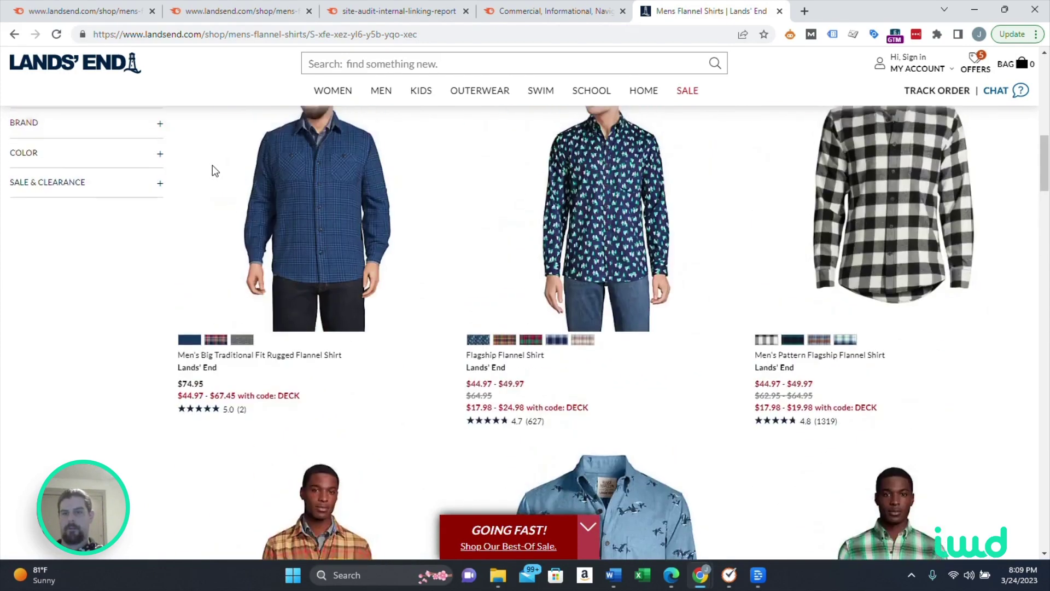